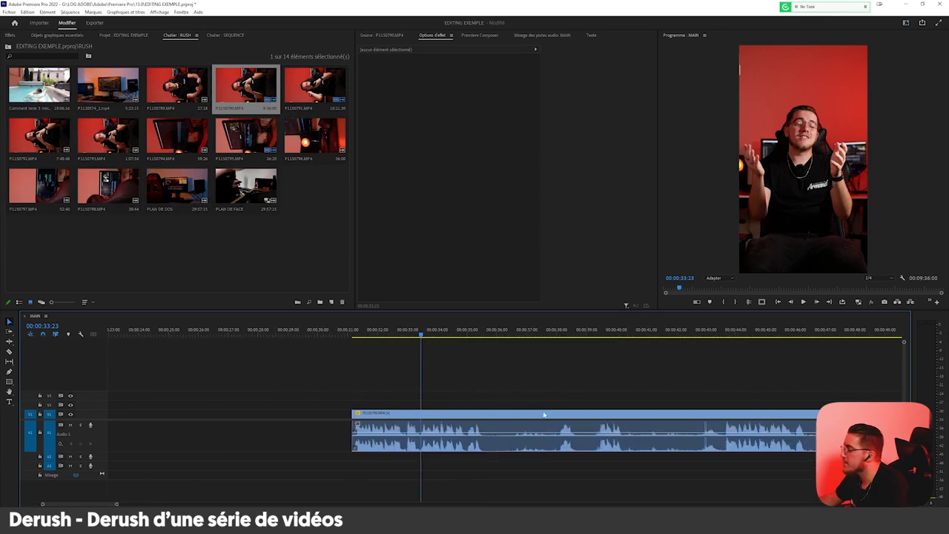
Play the footage and split the clip at the end of the opening spoken passage, about halfway between 00:00:35 and 00:00:36.
alt+scroll(463, 404, up, 3)
key(space)
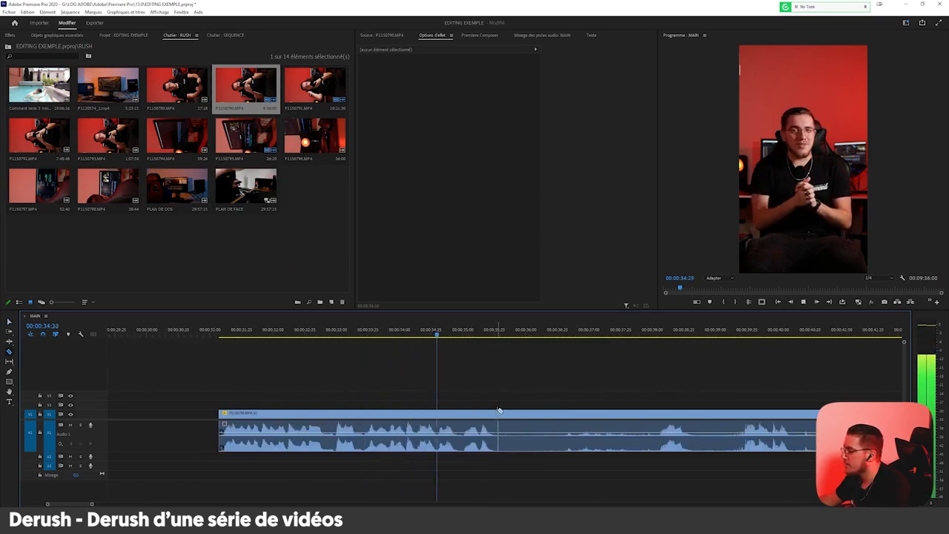
alt+scroll(438, 435, down, 4)
alt+scroll(569, 382, up, 3)
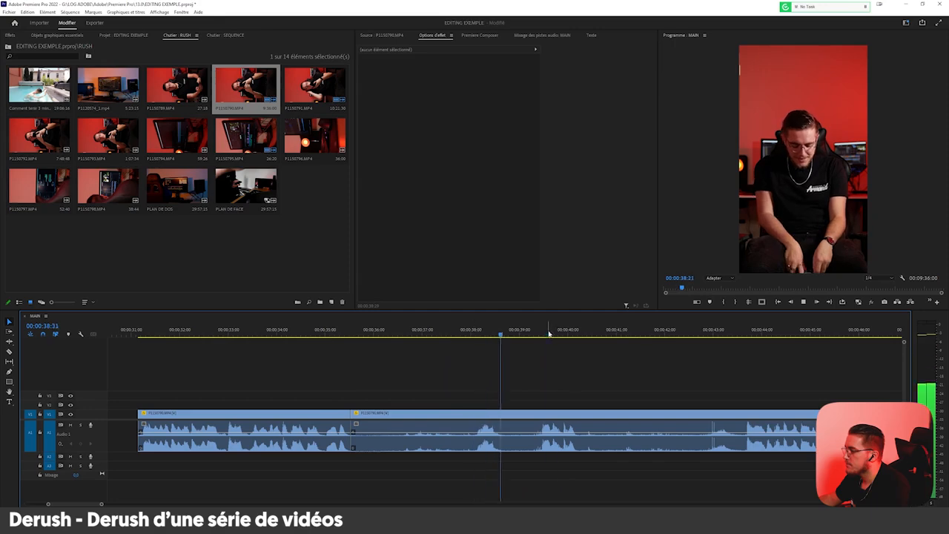
Split the clip where speech resumes shortly before 00:00:44 and delete the unused portion from 00:00:35 up to that cut.
click(745, 327)
key(space)
alt+scroll(588, 422, down, 3)
alt+scroll(716, 403, up, 2)
key(c)
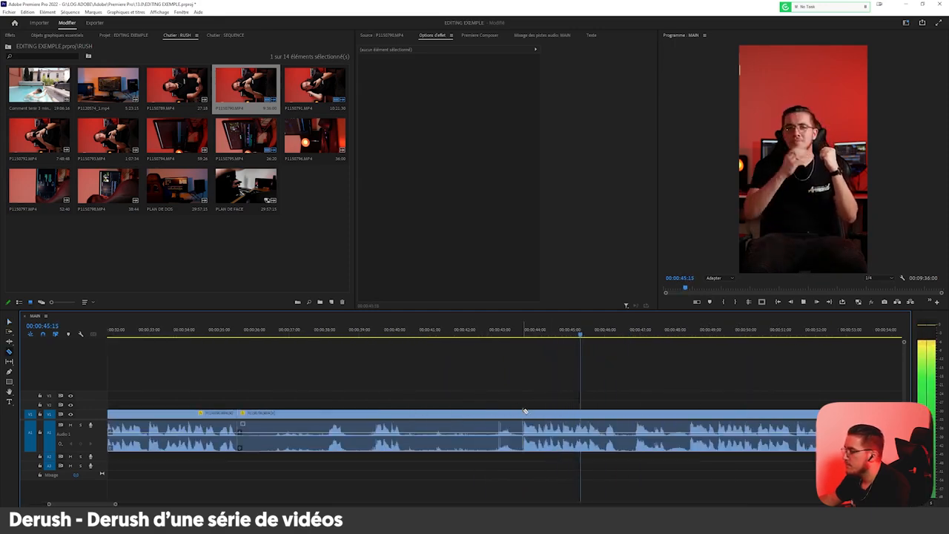
click(524, 410)
key(v)
click(493, 428)
key(Delete)
Split the clip at the start of the repeated take just after 00:00:48 and delete the failed take before it.
alt+scroll(489, 429, down, 3)
alt+scroll(561, 424, up, 2)
key(c)
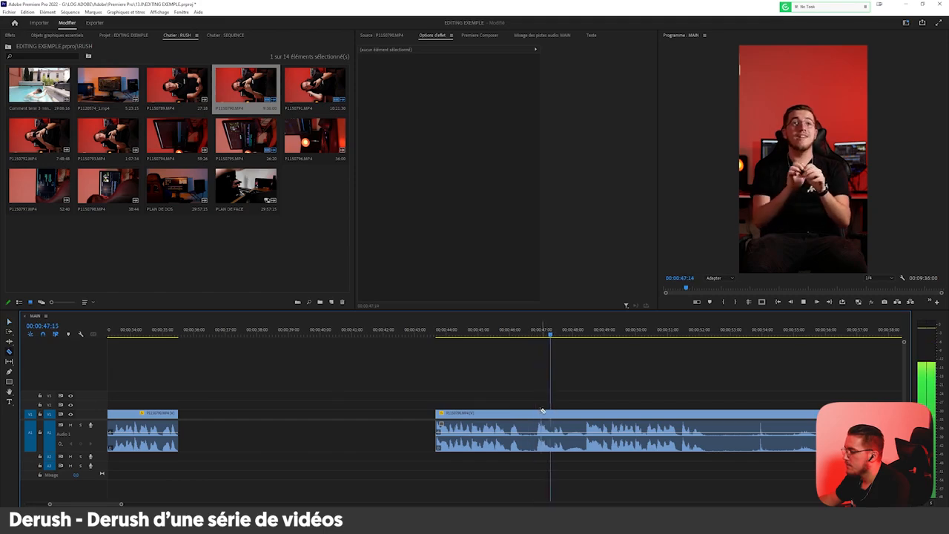
click(586, 413)
key(v)
click(561, 418)
key(Delete)
Isolate the pause between takes with cuts at about 00:00:52 and 00:00:56.
alt+scroll(567, 428, down, 3)
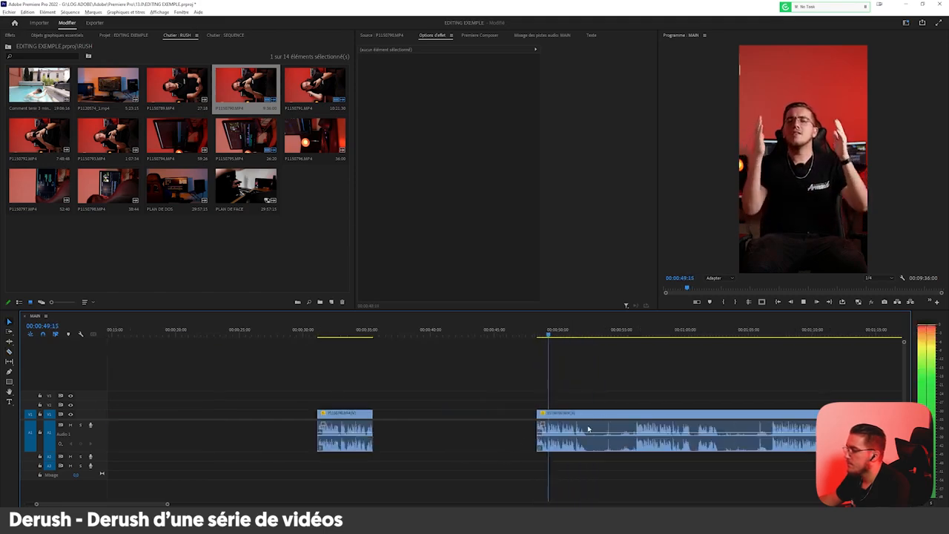
alt+scroll(568, 426, up, 3)
key(c)
click(566, 413)
alt+scroll(565, 416, down, 3)
alt+scroll(645, 412, up, 3)
click(602, 413)
Try deleting the isolated pause after 00:00:52 and closing its gap, and undo both edits.
key(v)
click(586, 418)
key(Delete)
click(586, 418)
key(Delete)
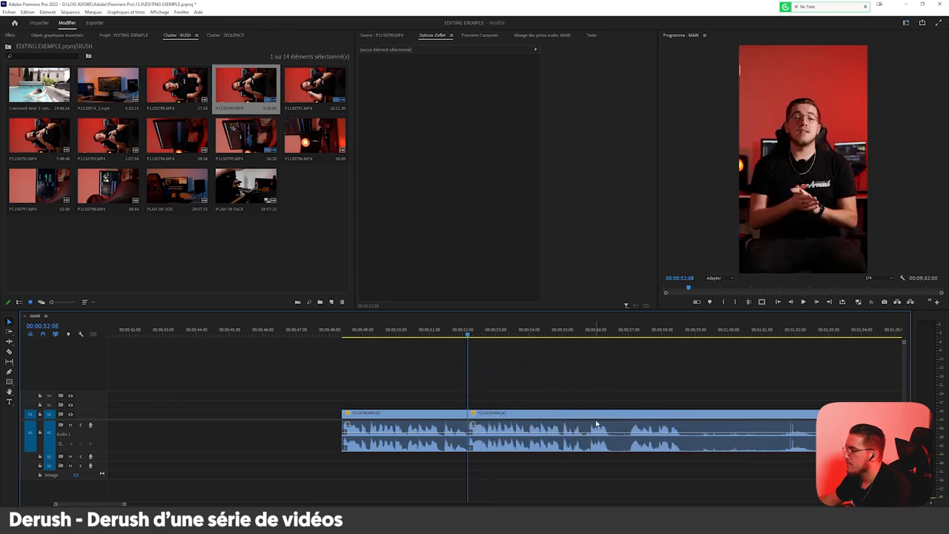
key(ctrl+z)
key(ctrl+z)
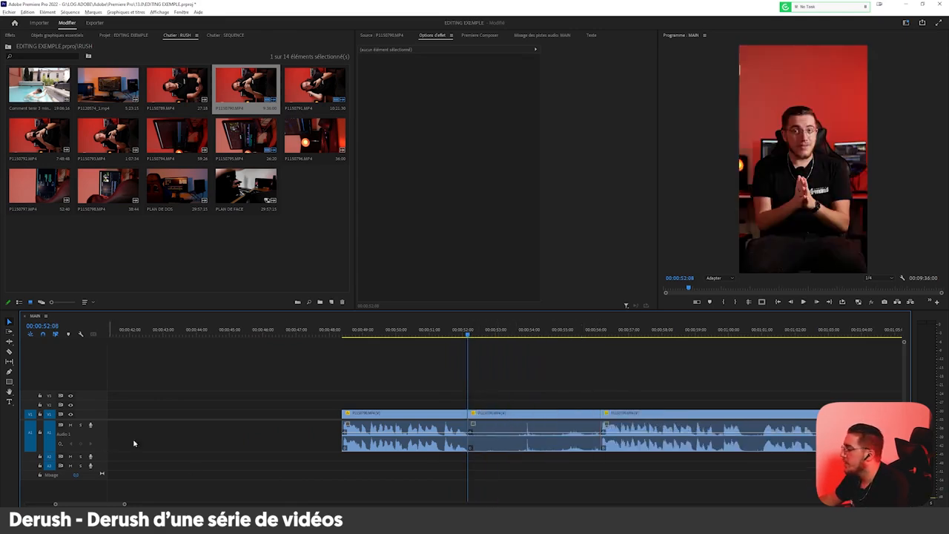
Delete the isolated pause after 00:00:52 and close the gap it leaves.
alt+scroll(542, 453, up, 4)
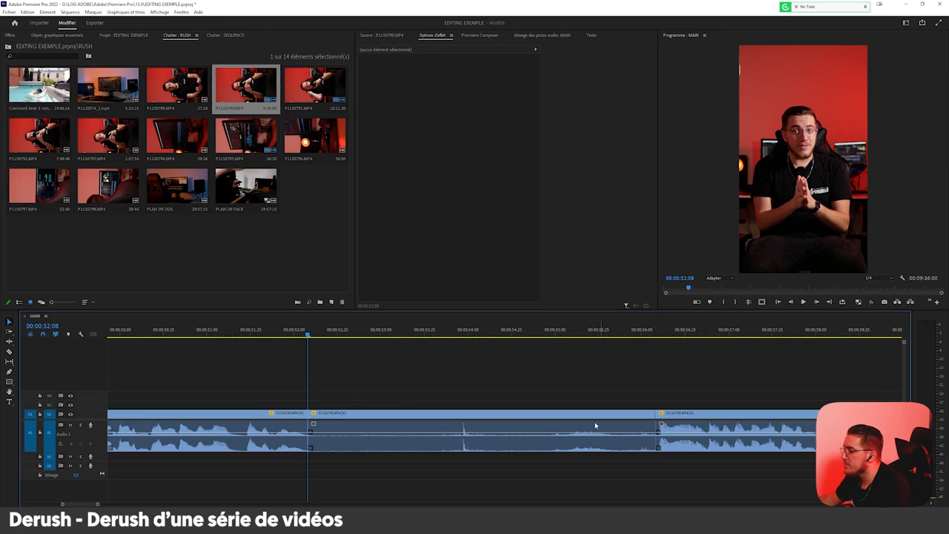
alt+scroll(503, 435, down, 3)
click(475, 426)
key(Delete)
click(474, 421)
key(Delete)
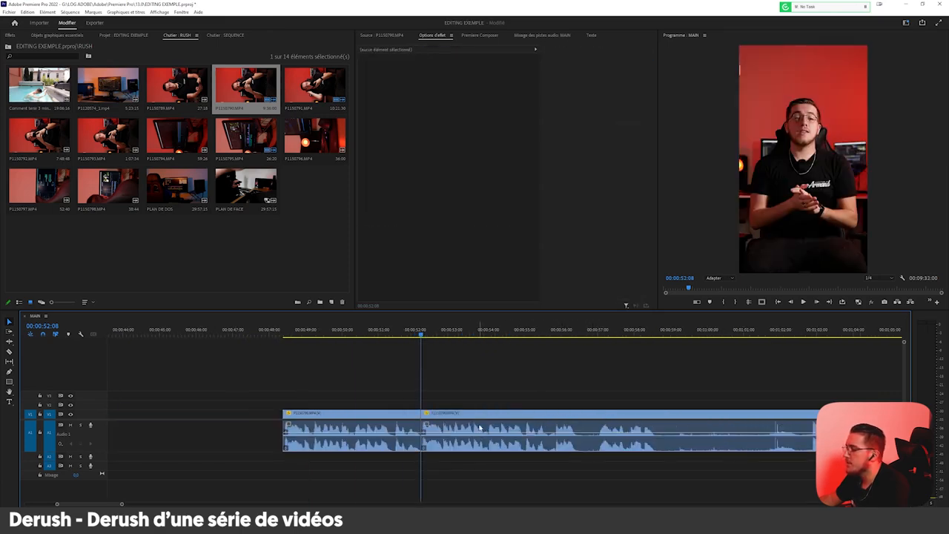
Play the next take, split the clip around 00:00:56 and 00:00:57, and delete the short piece between the cuts.
key(space)
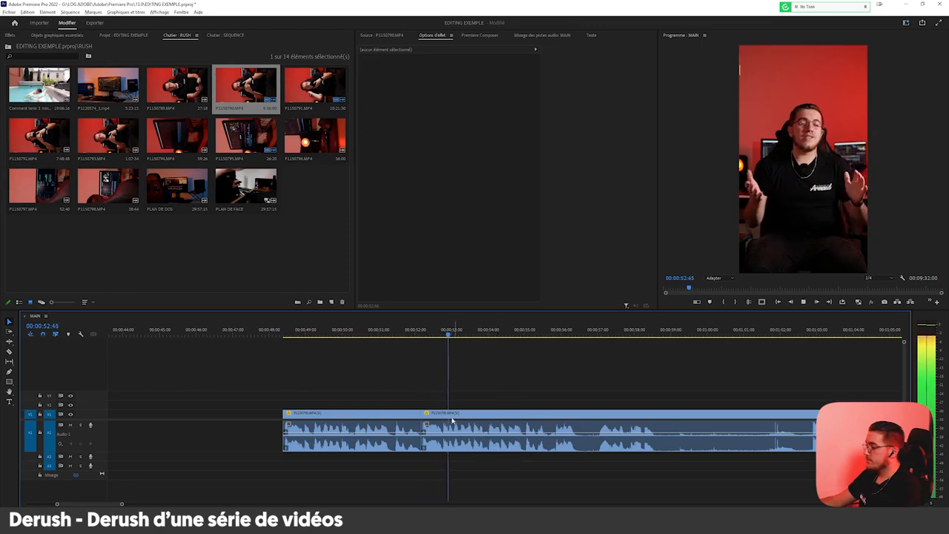
alt+scroll(452, 421, up, 1)
click(479, 410)
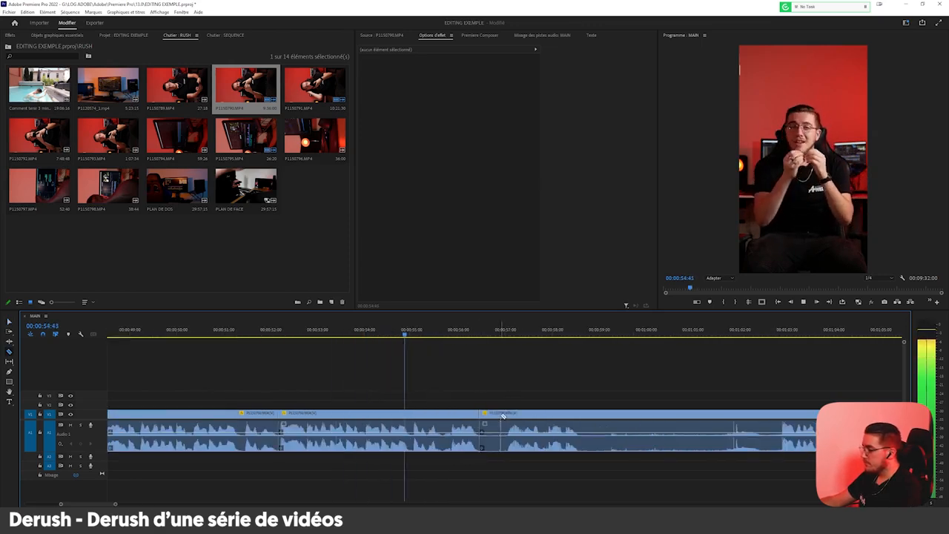
alt+scroll(501, 413, up, 2)
click(511, 412)
key(v)
click(497, 414)
key(Delete)
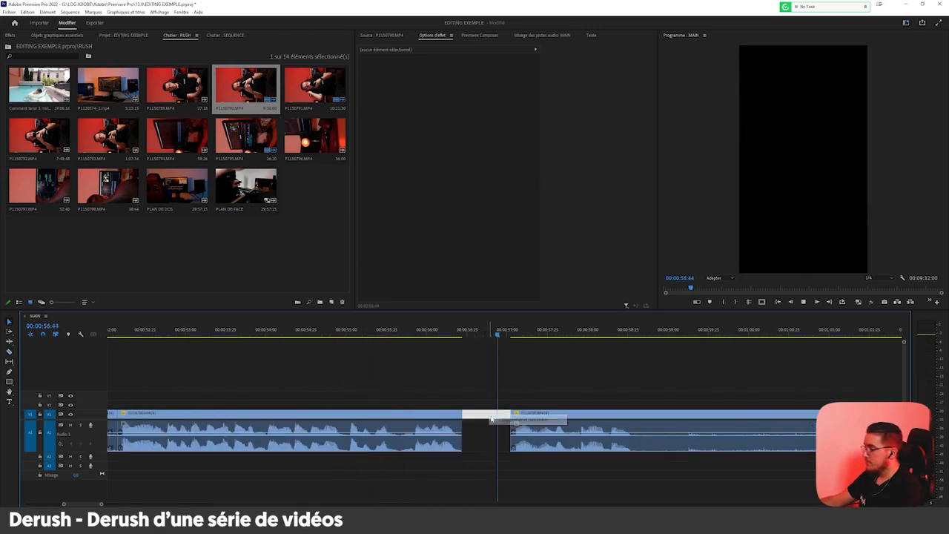
Delete the take running from about 00:00:52 to 00:00:56.
alt+scroll(445, 430, down, 2)
drag(404, 389, 360, 449)
key(Delete)
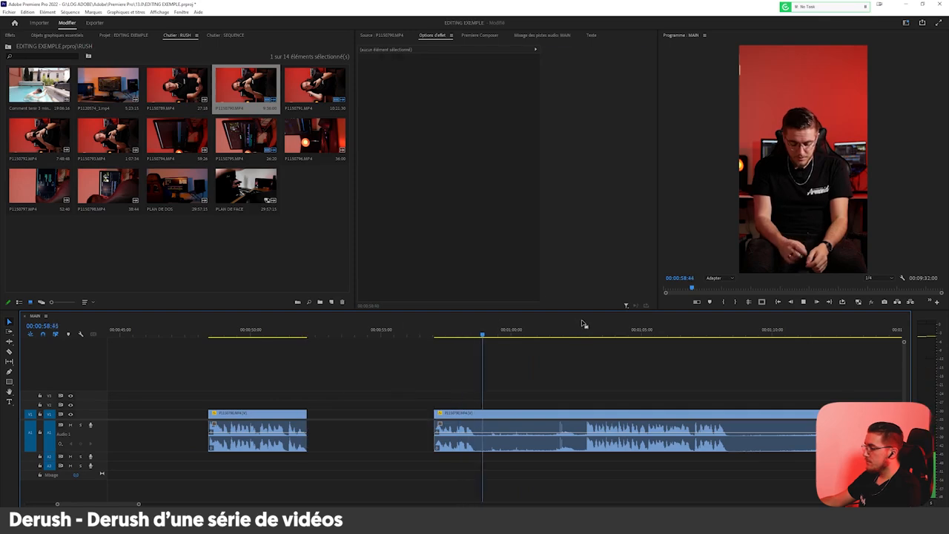
Split the clip at the take starting just before 00:01:03 and delete the segment from 00:00:57 up to that cut.
key(c)
click(586, 413)
key(v)
click(569, 416)
key(Delete)
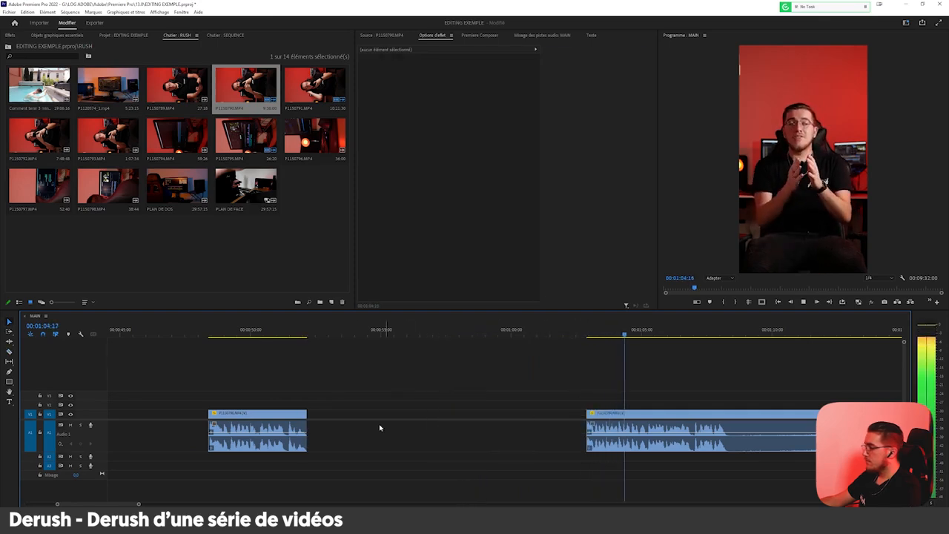
Replay the isolated take around 00:00:50 and delete it from the timeline.
click(231, 337)
drag(352, 365, 215, 460)
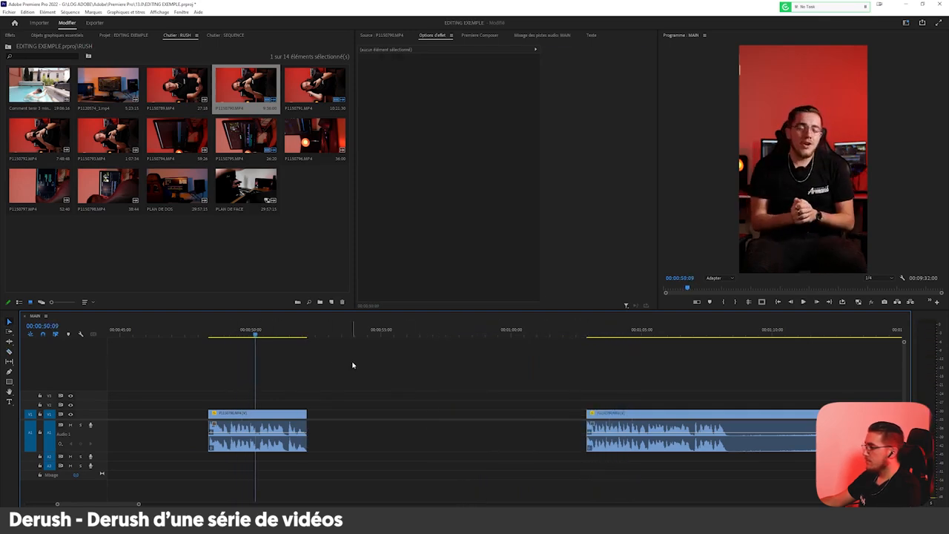
key(Delete)
Play the take starting near 00:01:03 and split the clip where its speech ends, just after 00:01:08.
click(599, 329)
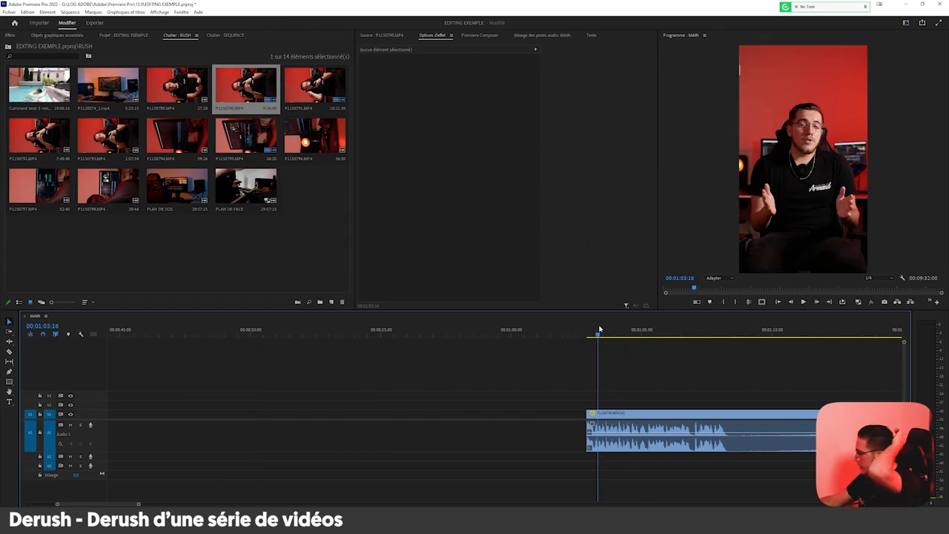
click(587, 332)
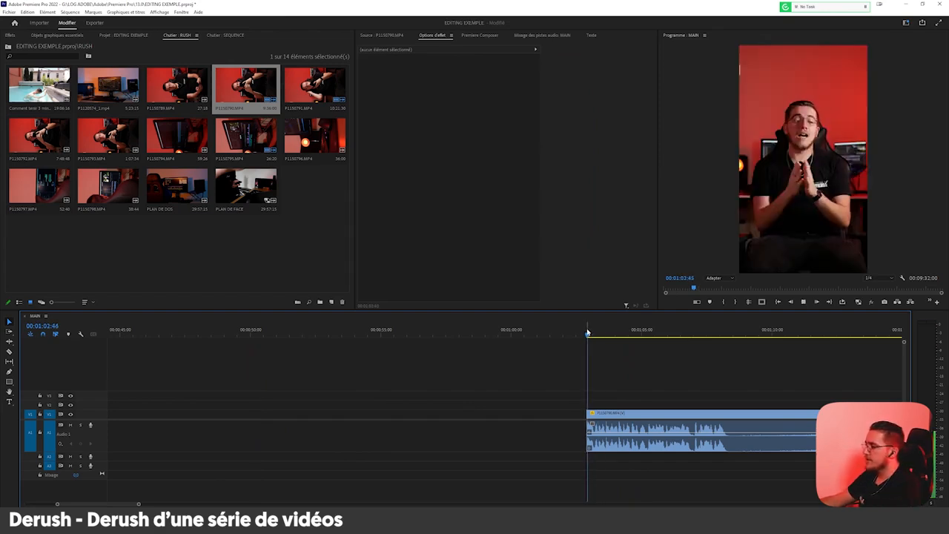
key(space)
scroll(502, 439, down, 8)
scroll(429, 406, up, 5)
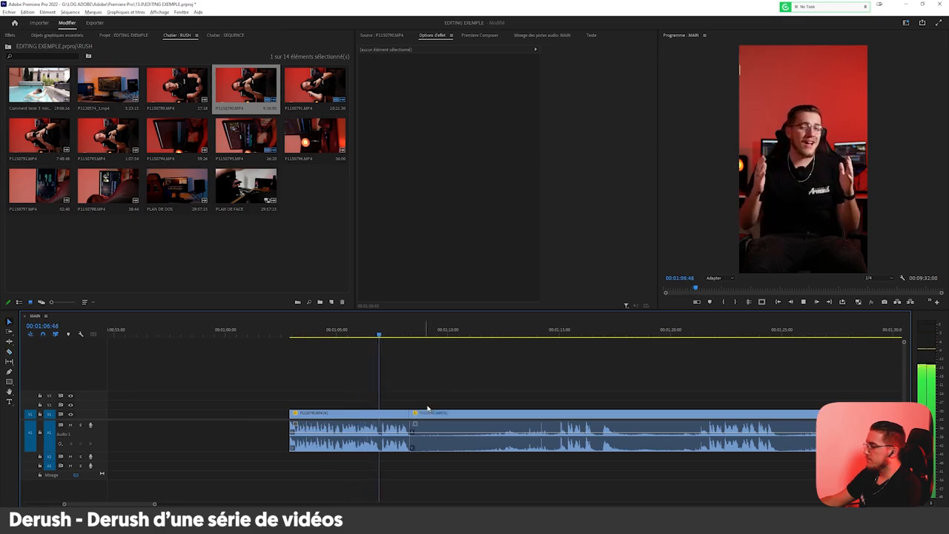
Scrub ahead to the next usable take, split the clip just after 00:01:29, and delete the section from 00:01:08 to that cut.
scroll(549, 366, up, 5)
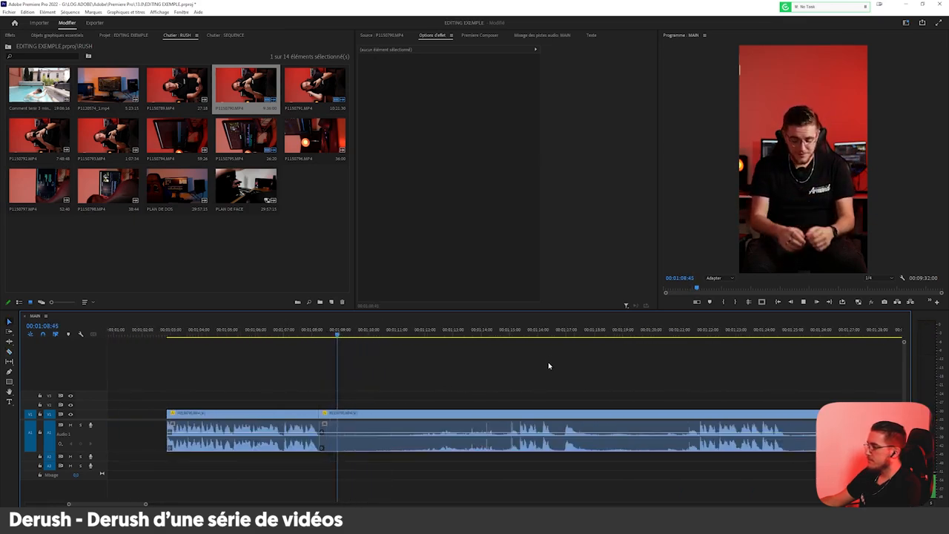
scroll(625, 356, down, 5)
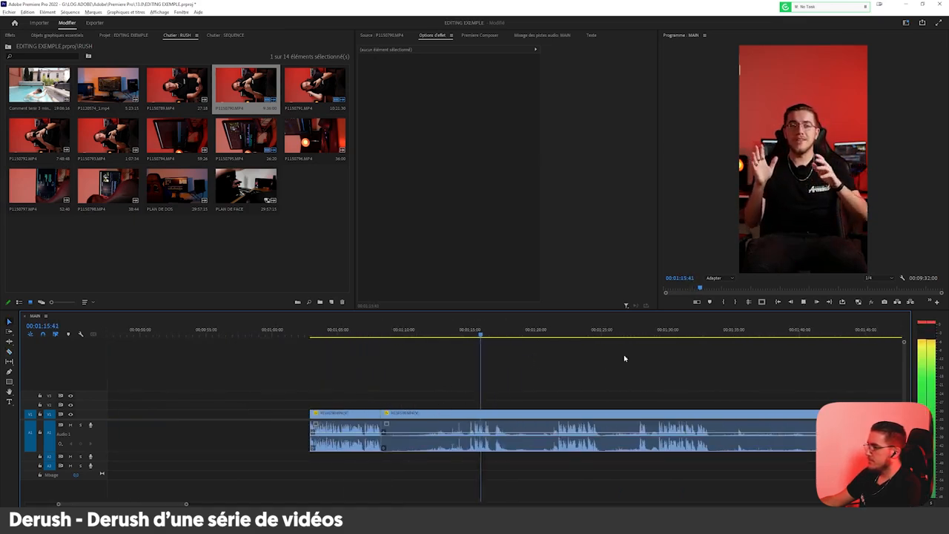
drag(643, 333, 695, 334)
key(ctrl+k)
key(space)
click(677, 413)
key(Delete)
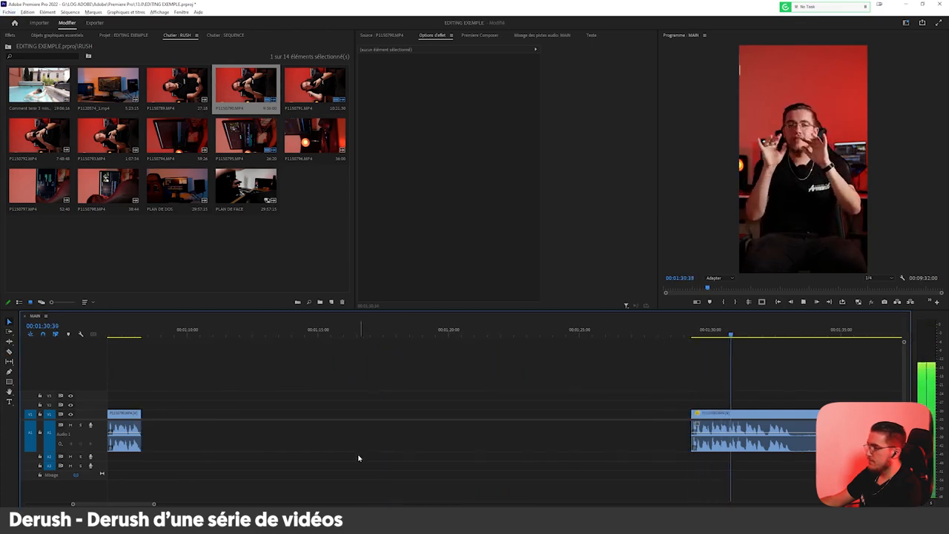
Split the clip at the end of the spoken passage near 00:01:33.
scroll(474, 400, up, 5)
scroll(417, 418, up, 3)
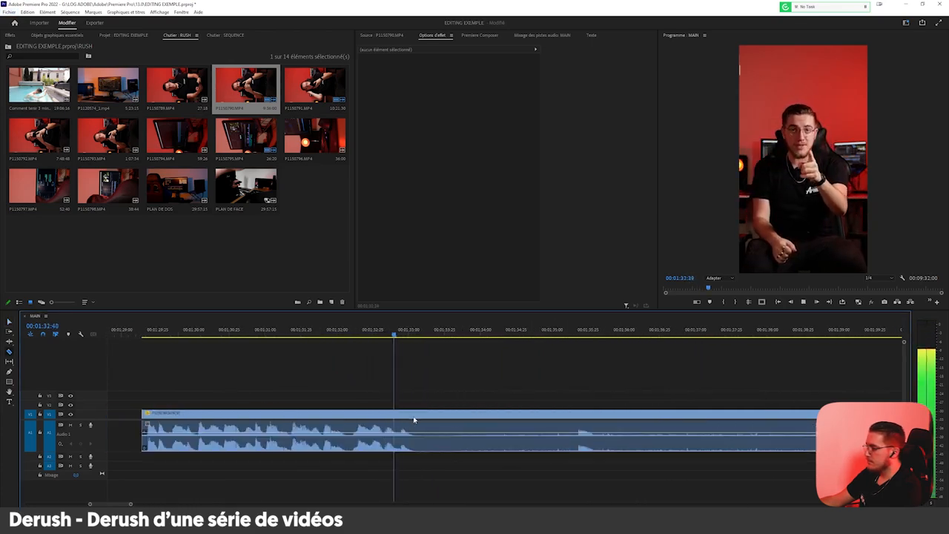
key(ctrl+k)
Split the clip where speech resumes between 00:01:42 and 00:01:43 and delete the silence from 00:01:33 up to it.
scroll(548, 356, down, 5)
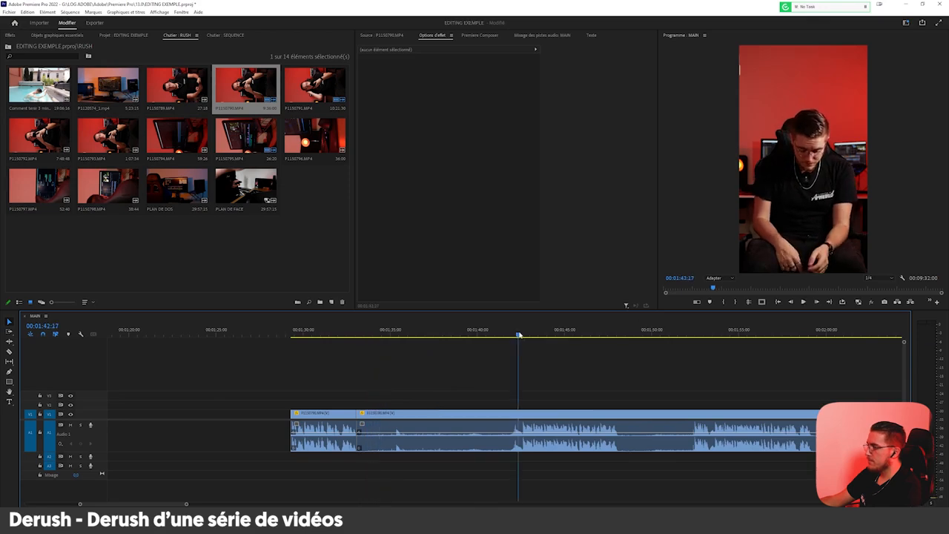
scroll(530, 344, up, 3)
key(c)
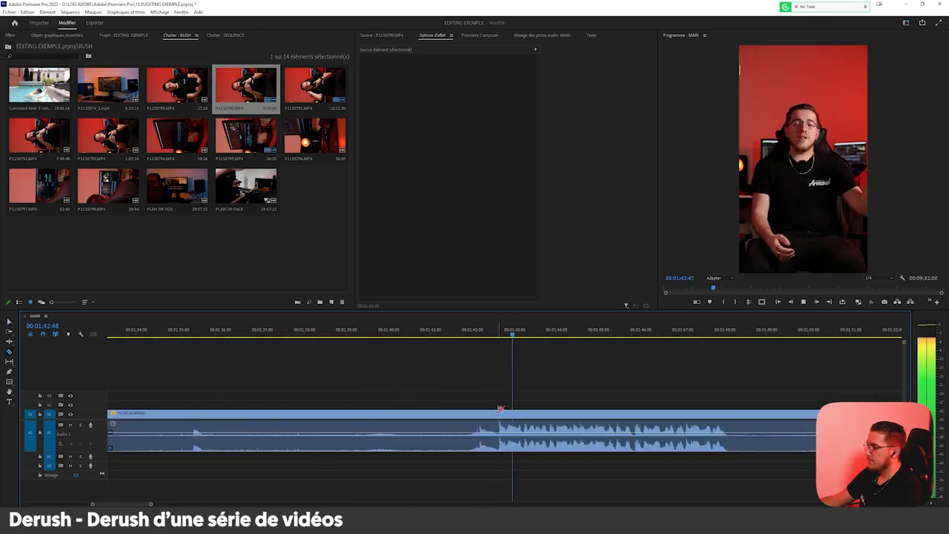
click(499, 413)
key(v)
click(445, 418)
key(Delete)
Split the clip around 00:01:48 and 00:01:52, delete the pause between the cuts, and ripple delete the resulting gap.
scroll(427, 420, down, 5)
scroll(441, 411, up, 5)
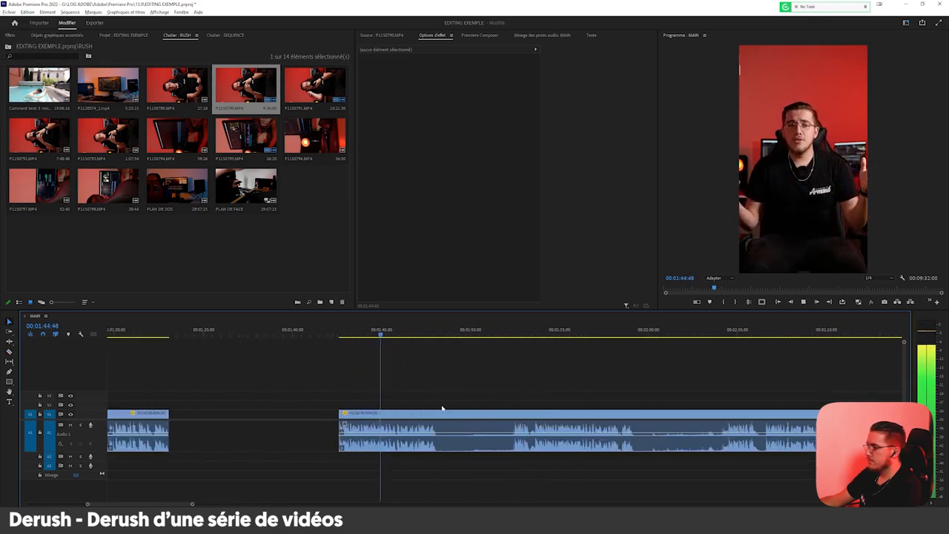
key(c)
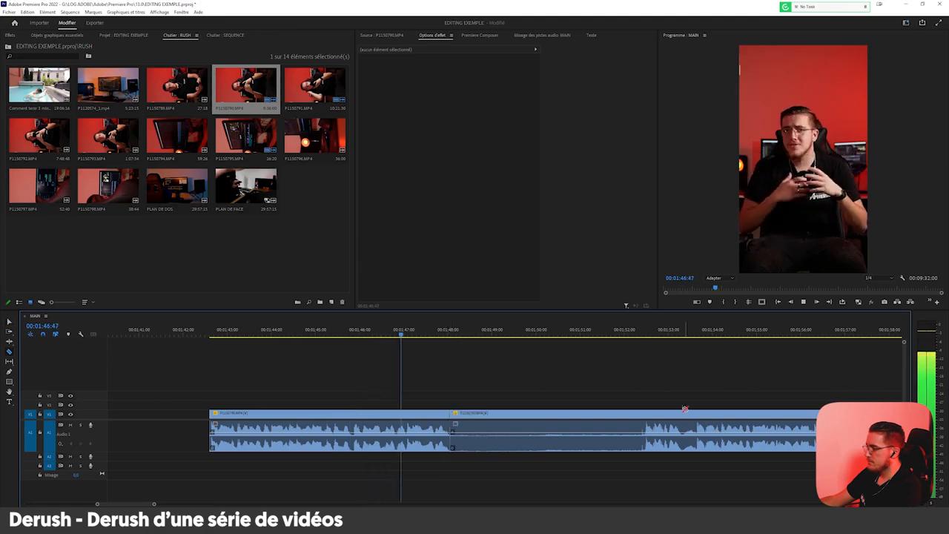
click(646, 413)
key(v)
click(621, 417)
key(Delete)
right_click(620, 417)
click(630, 421)
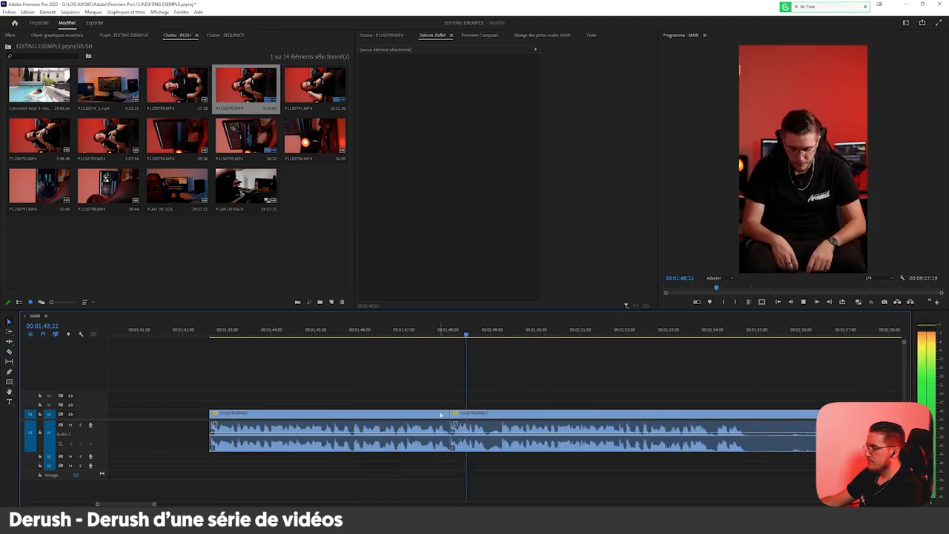
Delete the take ending at 00:01:48 and cut away the following clip's opening up to about 00:01:49.
click(443, 417)
key(Delete)
key(c)
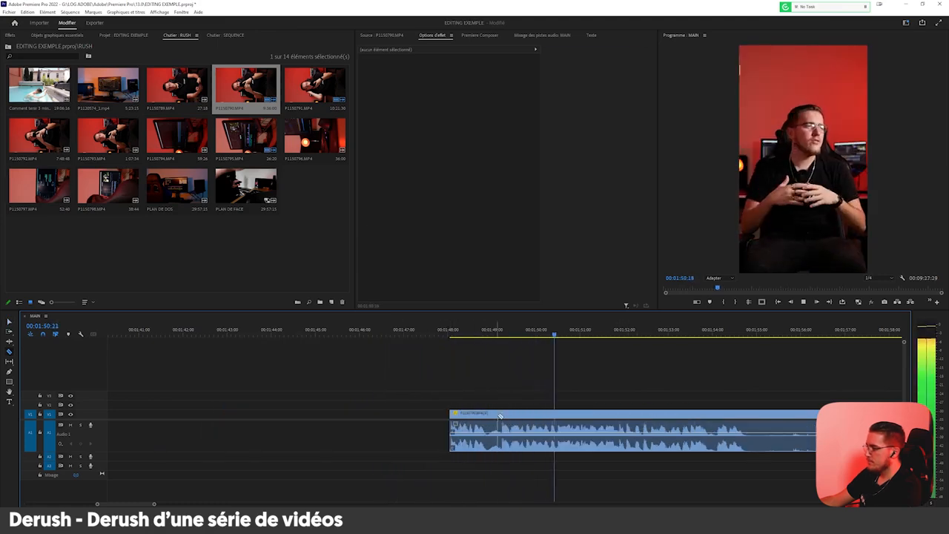
key(v)
click(485, 416)
key(Delete)
Split the clip at the end of the take, between 00:01:54 and 00:01:55.
scroll(360, 452, down, 4)
scroll(474, 415, up, 5)
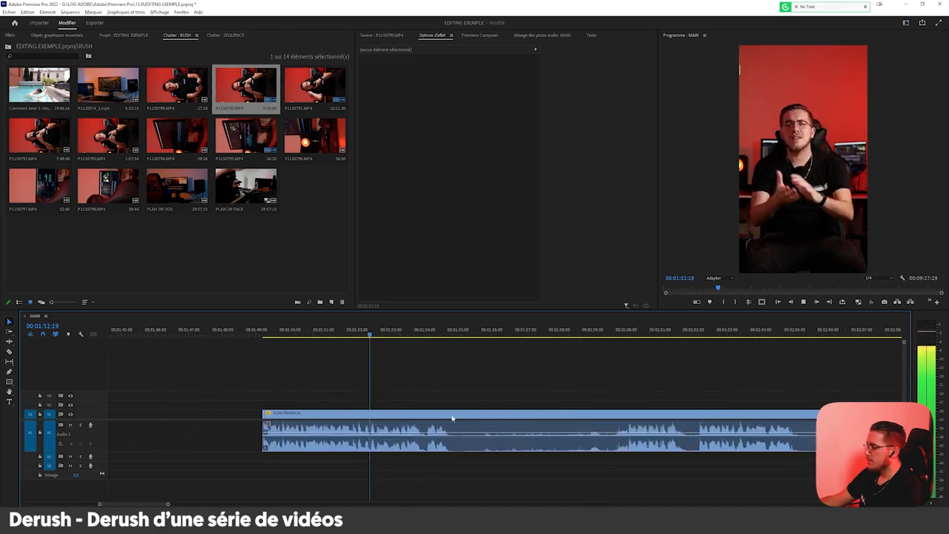
key(c)
click(441, 413)
key(v)
Split the clip where speech restarts at about 00:02:00 and delete the quiet segment before it.
scroll(408, 425, down, 3)
scroll(608, 364, up, 2)
scroll(620, 363, up, 3)
key(c)
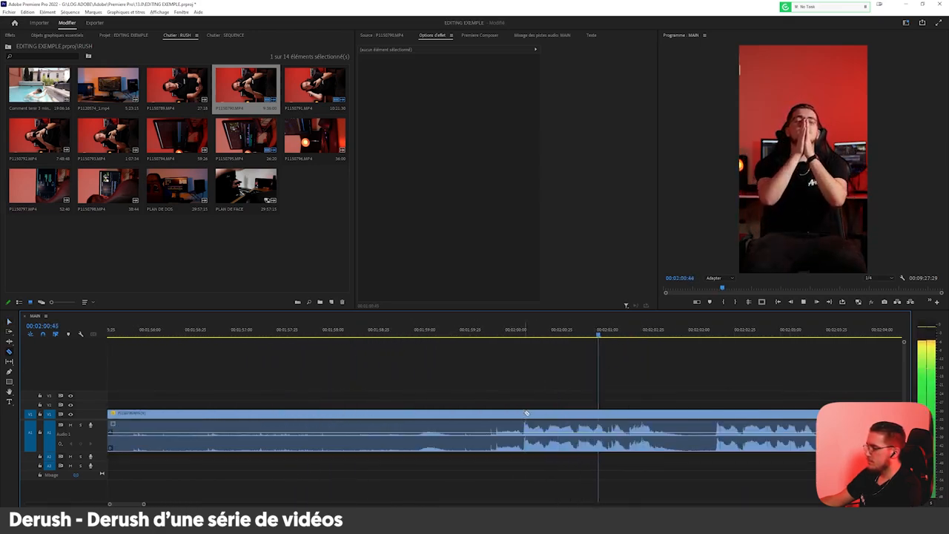
key(v)
click(485, 419)
key(Delete)
Split the clip at the phrase starting just after 00:02:02 and delete the piece from 00:02:00 up to it.
scroll(377, 459, down, 4)
scroll(519, 427, up, 3)
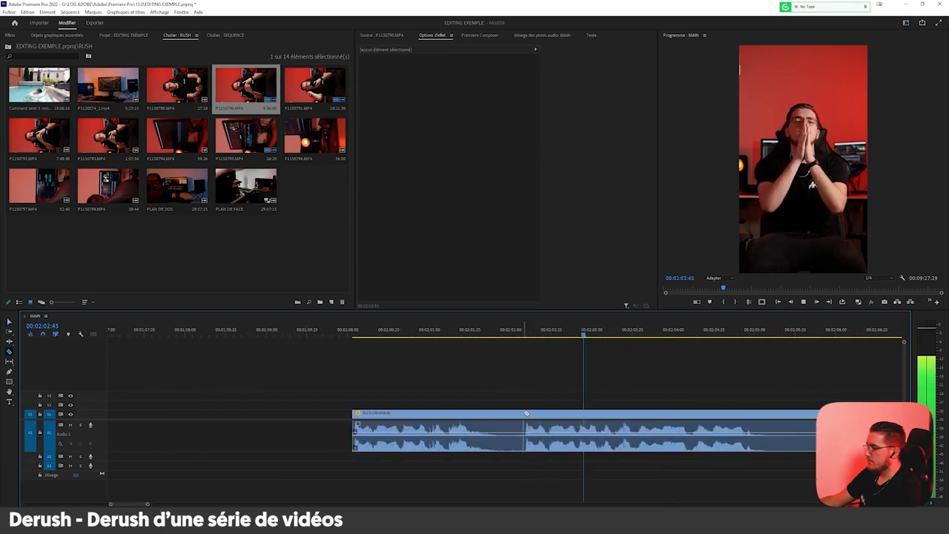
click(525, 413)
key(v)
click(481, 418)
key(Delete)
Split the clip at the start of a following take and delete the portion beginning at about 00:02:02.
scroll(378, 442, down, 4)
scroll(593, 419, up, 4)
key(c)
scroll(404, 460, down, 4)
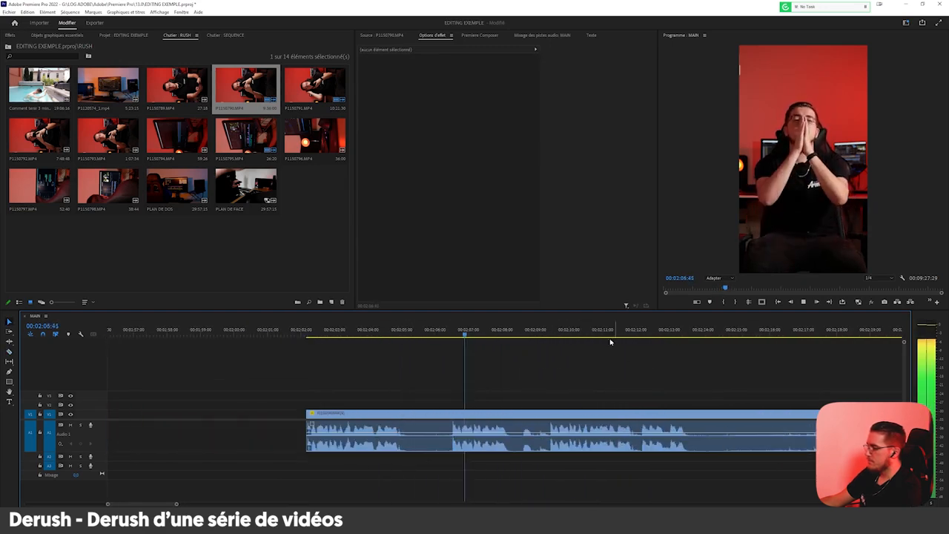
scroll(577, 398, up, 4)
click(520, 411)
key(v)
click(498, 417)
key(Delete)
Remove the unwanted footage ahead of the take that starts at about 00:02:27.
scroll(362, 449, down, 4)
scroll(388, 414, up, 4)
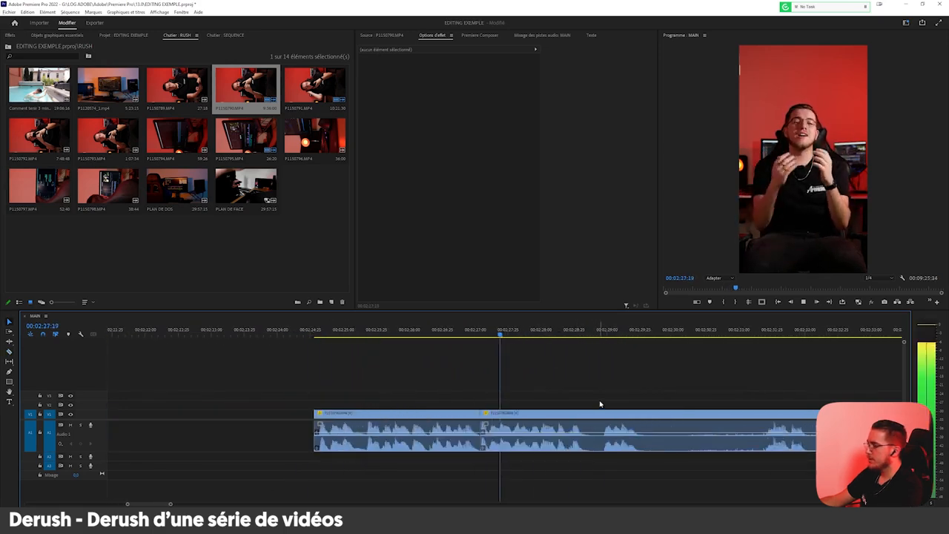
scroll(582, 408, down, 3)
scroll(569, 413, up, 3)
click(271, 410)
key(Delete)
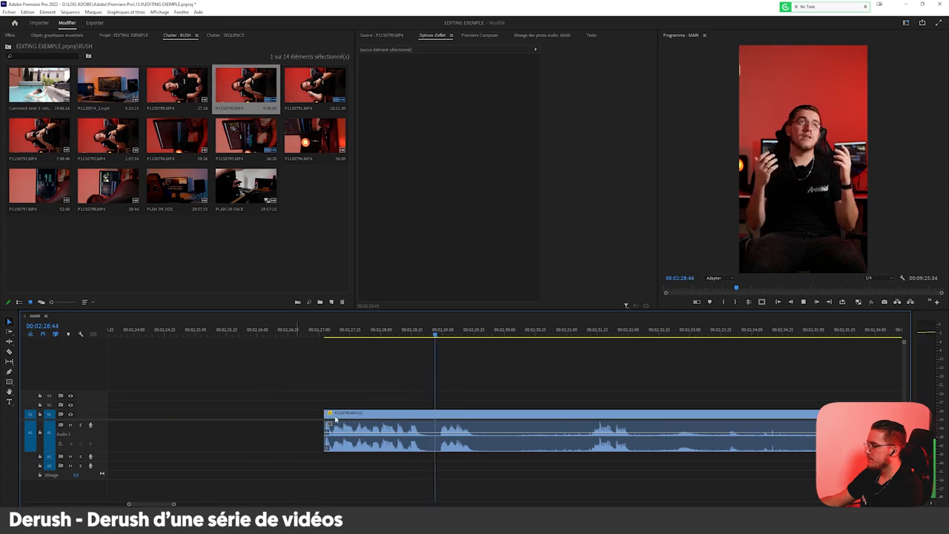
Split the clip at the end of its spoken phrase, about halfway between 00:02:29 and 00:02:30.
scroll(465, 410, down, 3)
click(467, 411)
key(v)
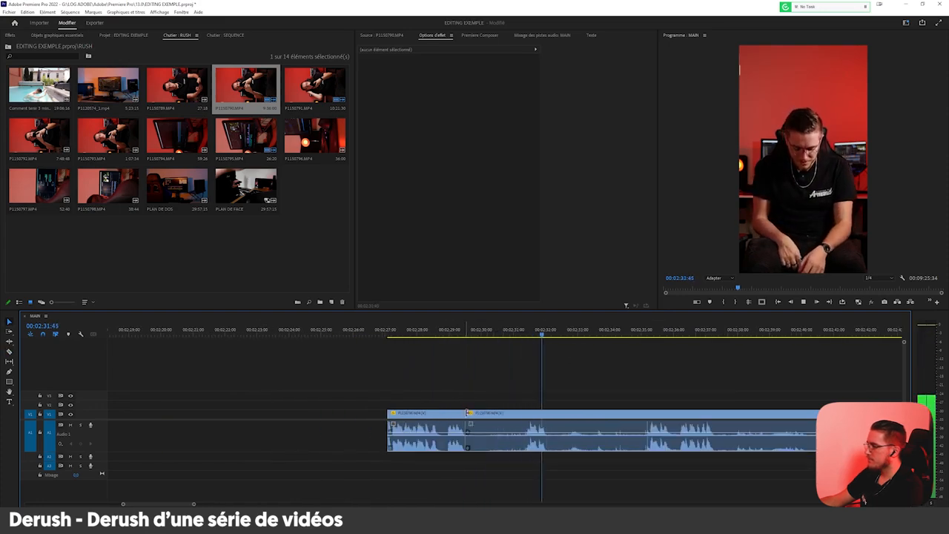
Play back the footage between about 00:02:31 and 00:02:51 to judge which takes are usable.
scroll(448, 427, down, 4)
scroll(543, 380, up, 4)
key(space)
click(496, 333)
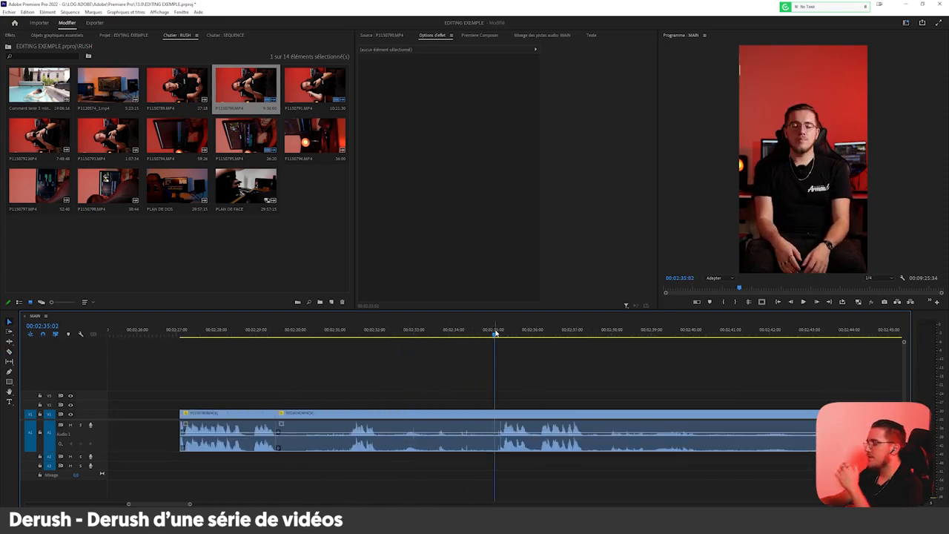
key(space)
scroll(371, 447, down, 2)
scroll(371, 448, down, 4)
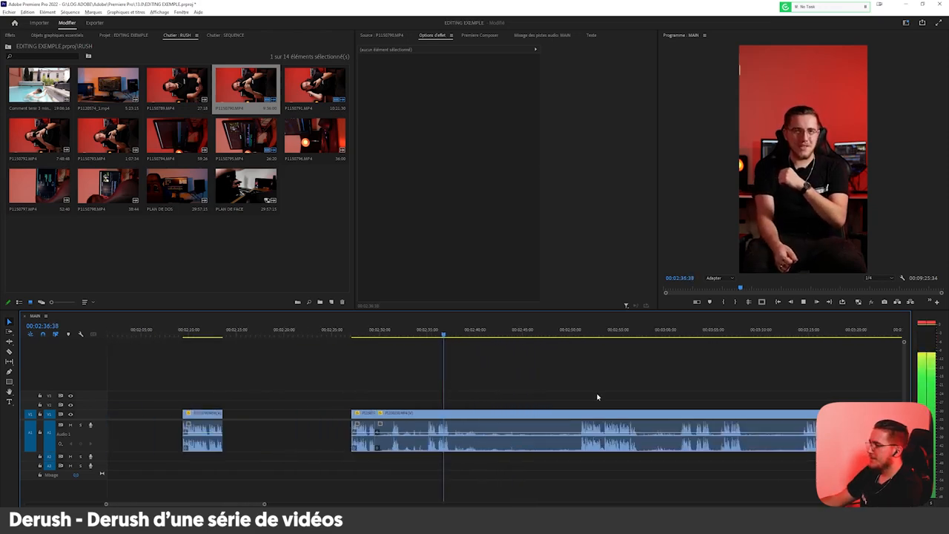
scroll(598, 397, up, 2)
key(space)
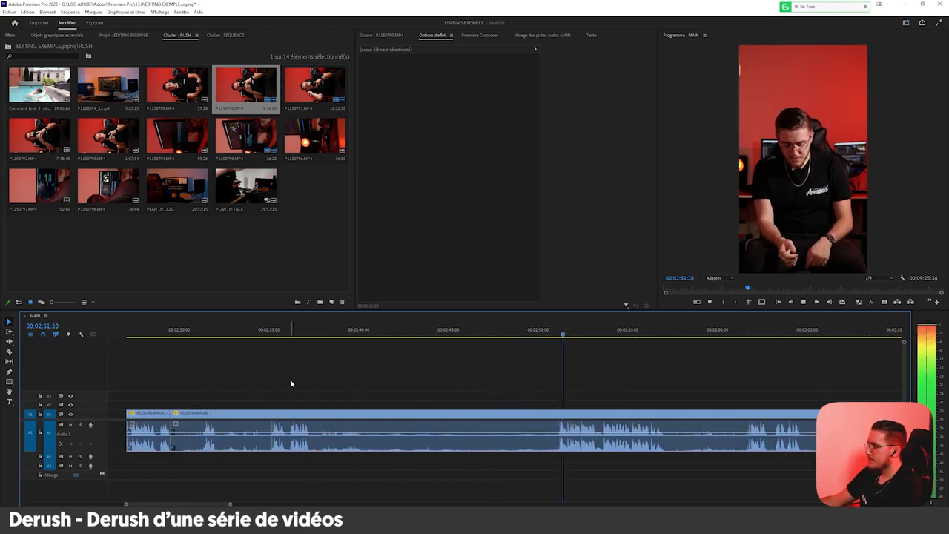
click(274, 335)
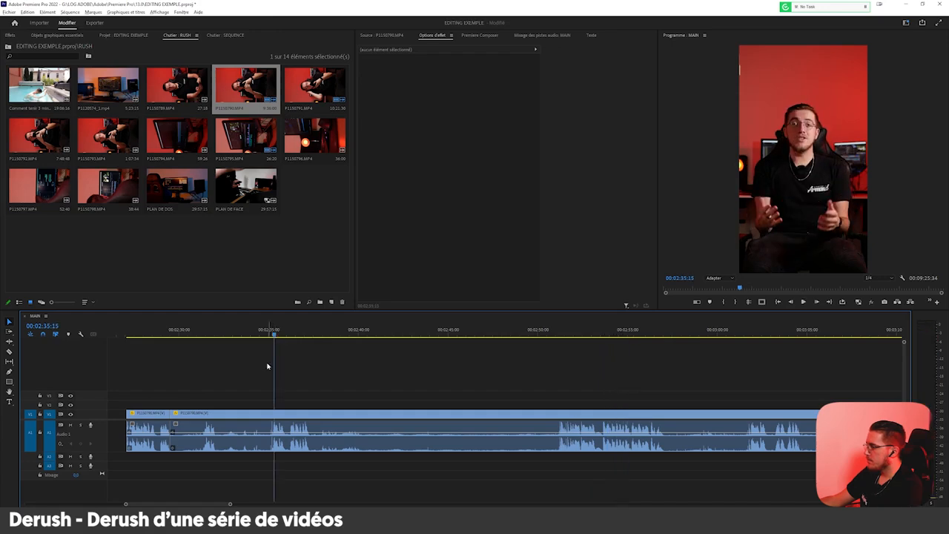
Split the clip at the start of the take shortly after 00:02:35, delete the portion ahead of it and adjust the take's start.
scroll(256, 372, up, 4)
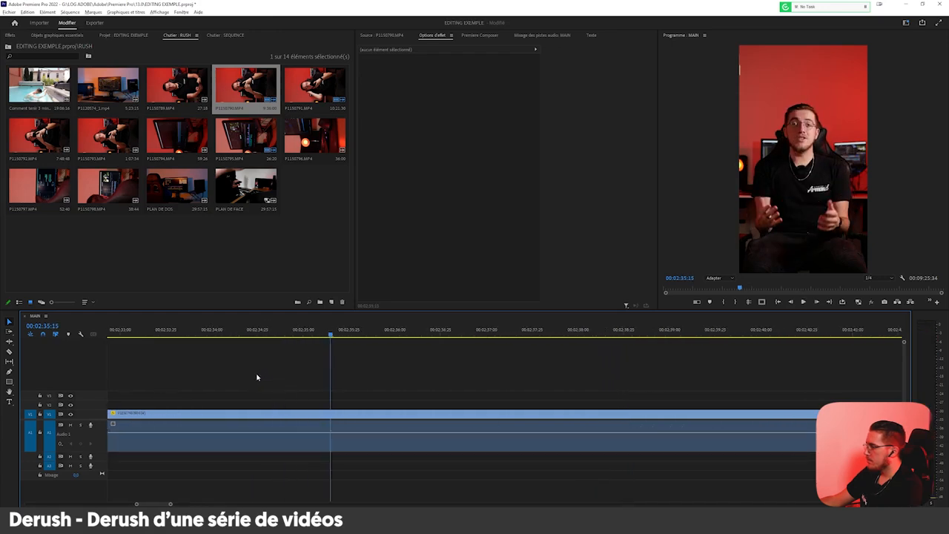
key(space)
key(c)
click(370, 415)
key(v)
click(364, 417)
key(Delete)
drag(370, 421, 363, 421)
Split the clip at the start of the take just before 00:03:02 and delete the footage ahead of the cut.
scroll(504, 437, down, 3)
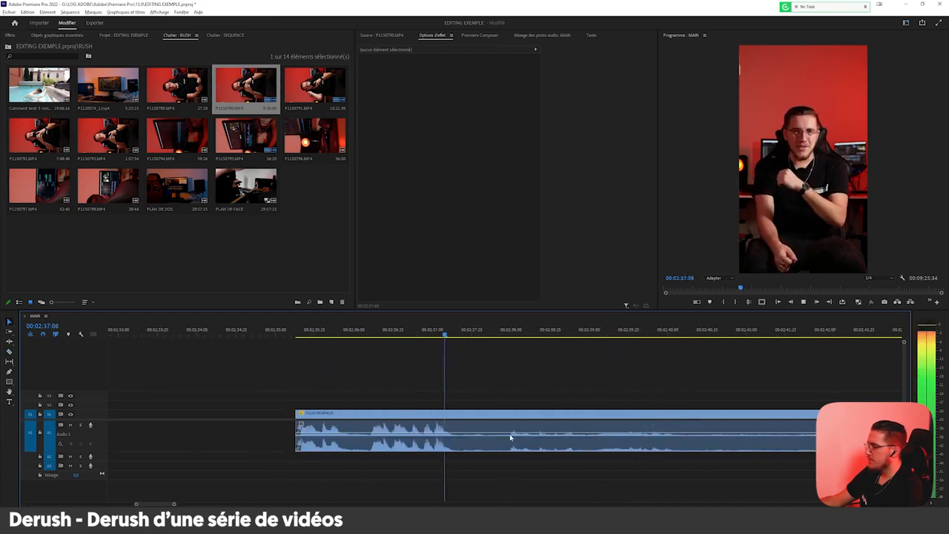
scroll(347, 454, down, 3)
click(646, 335)
scroll(741, 378, up, 2)
scroll(570, 376, up, 3)
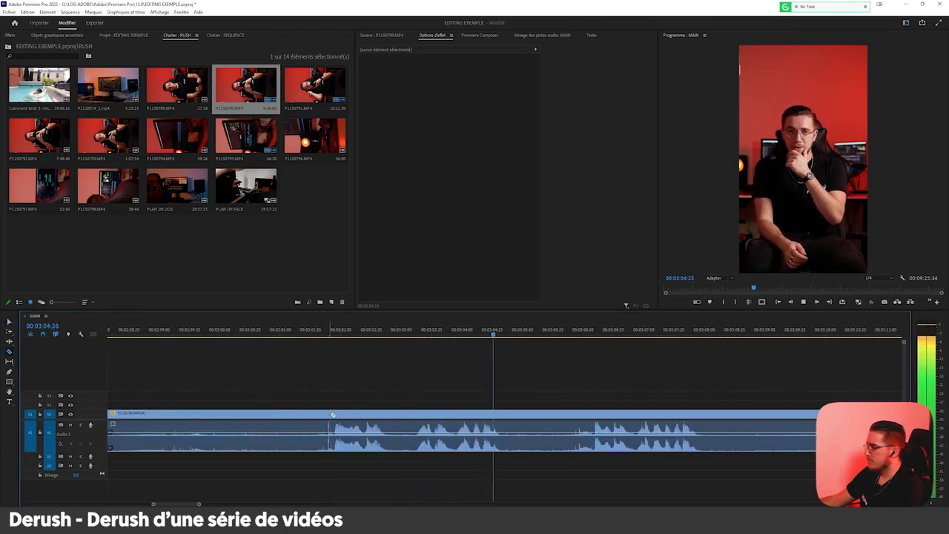
click(334, 414)
key(v)
click(296, 414)
key(Delete)
Split the clip at the start of the repeated take shortly after 00:03:06 and delete the piece ahead of it.
key(c)
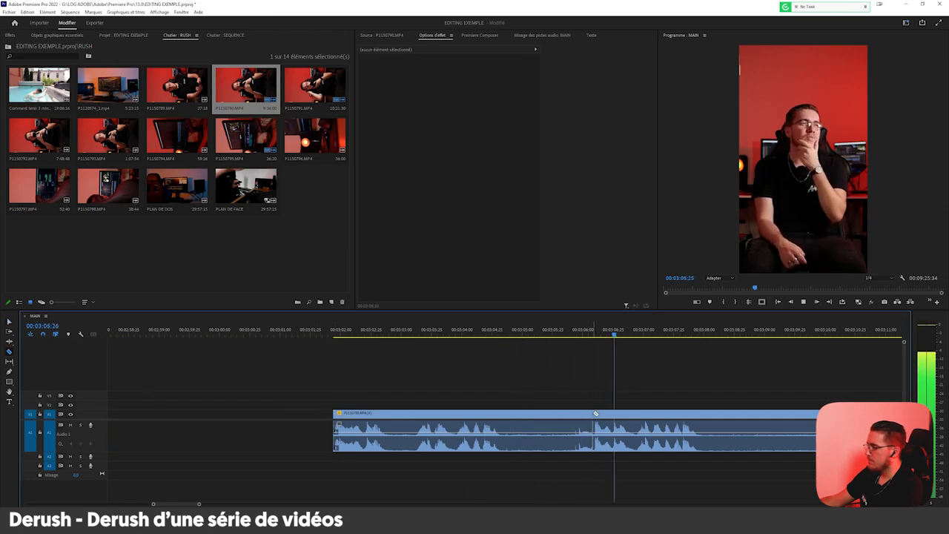
click(595, 413)
key(v)
click(572, 415)
key(Delete)
Split the clip at the take starting just before 00:03:15 and delete everything from 00:03:06 up to the cut.
scroll(563, 384, down, 3)
scroll(561, 388, up, 1)
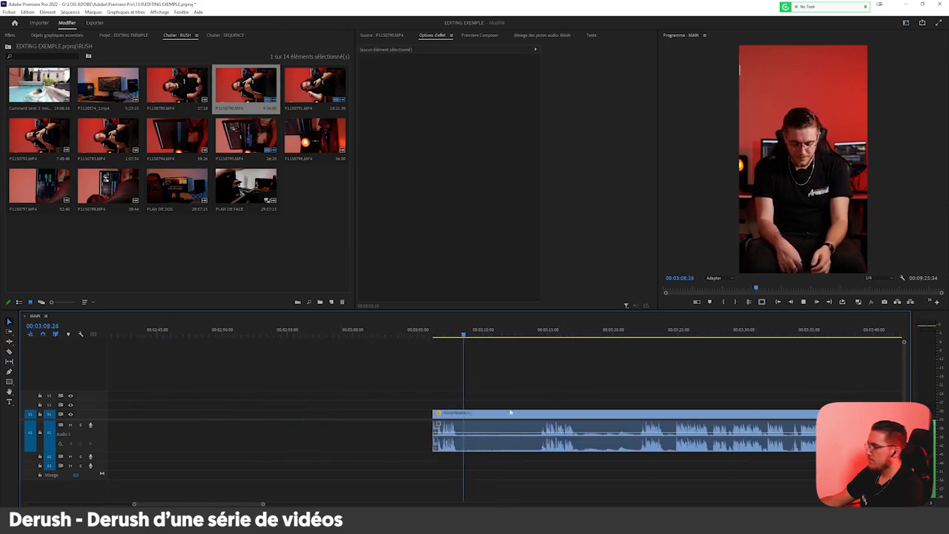
click(553, 329)
scroll(591, 376, up, 2)
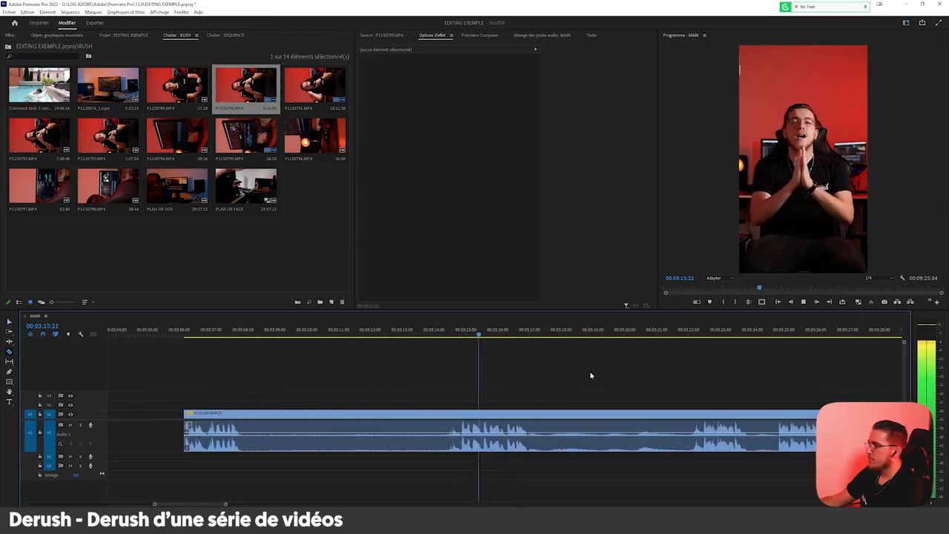
click(461, 412)
key(v)
click(443, 416)
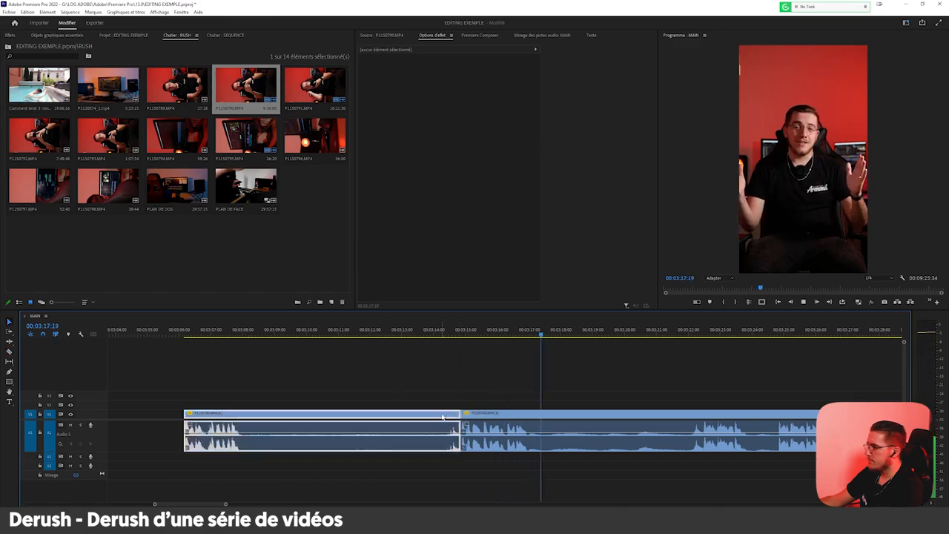
key(Delete)
Split the clip at about 00:03:17 and just before 00:03:25, and delete the piece between the two cuts.
key(c)
click(531, 414)
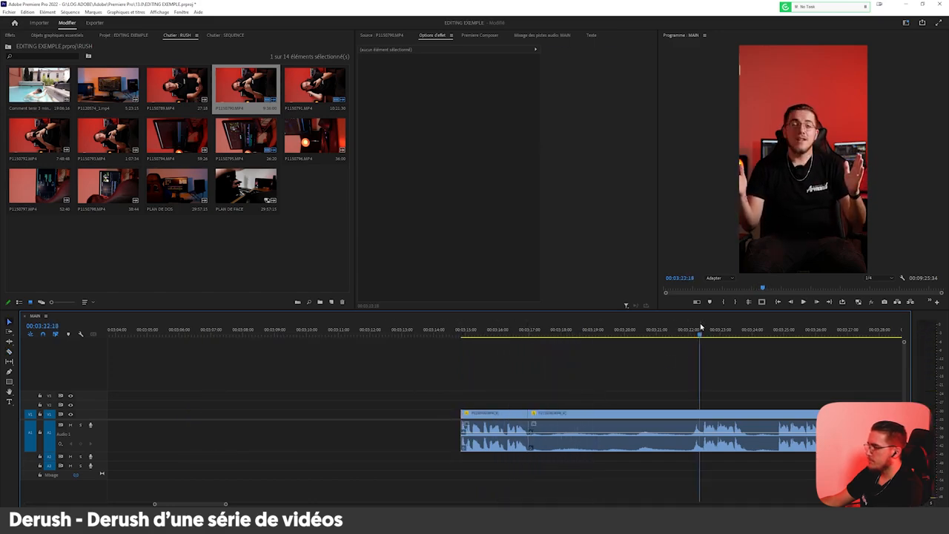
scroll(610, 392, down, 3)
scroll(697, 371, up, 3)
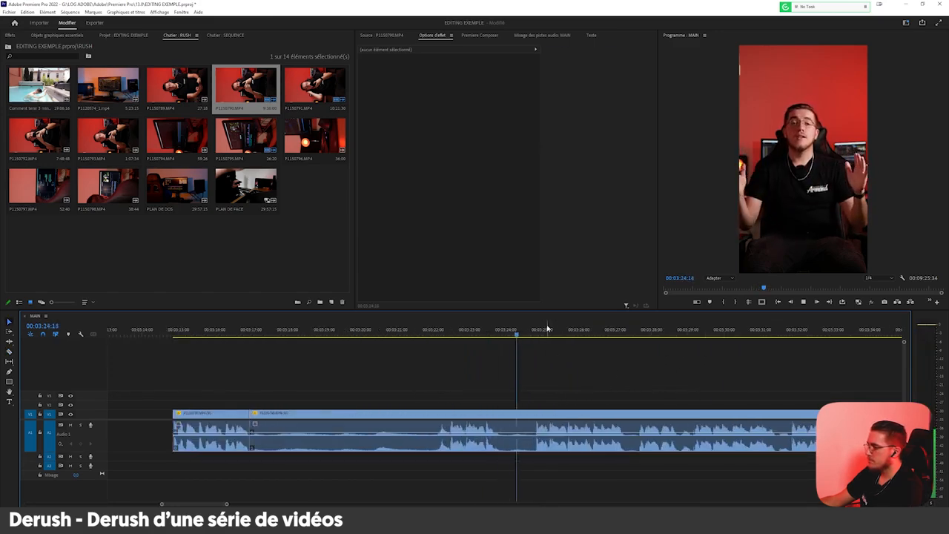
click(535, 411)
key(v)
click(460, 435)
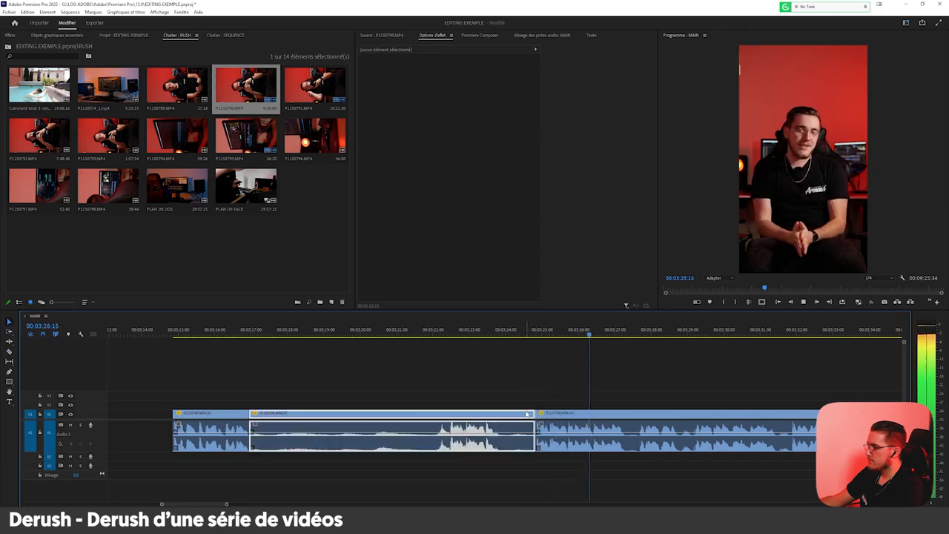
key(Delete)
Split the clip shortly after 00:03:27 and shortly after 00:03:29, and delete the footage between these points.
scroll(427, 446, down, 3)
scroll(531, 402, up, 5)
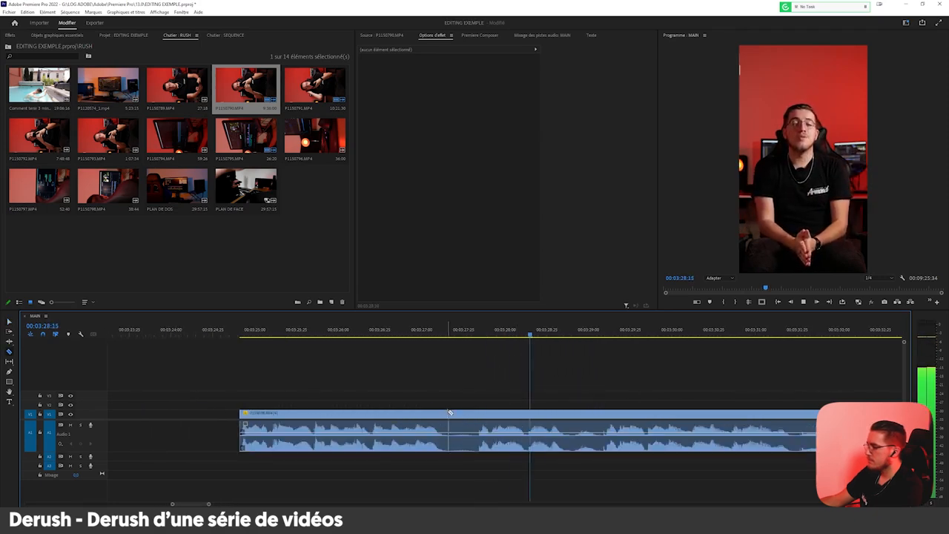
click(481, 412)
click(608, 412)
key(v)
click(570, 416)
key(Delete)
Split the clip at the start of the take nearly halfway between 00:03:34 and 00:03:35 and delete the portion ahead of it.
scroll(541, 405, down, 3)
scroll(542, 406, up, 4)
key(c)
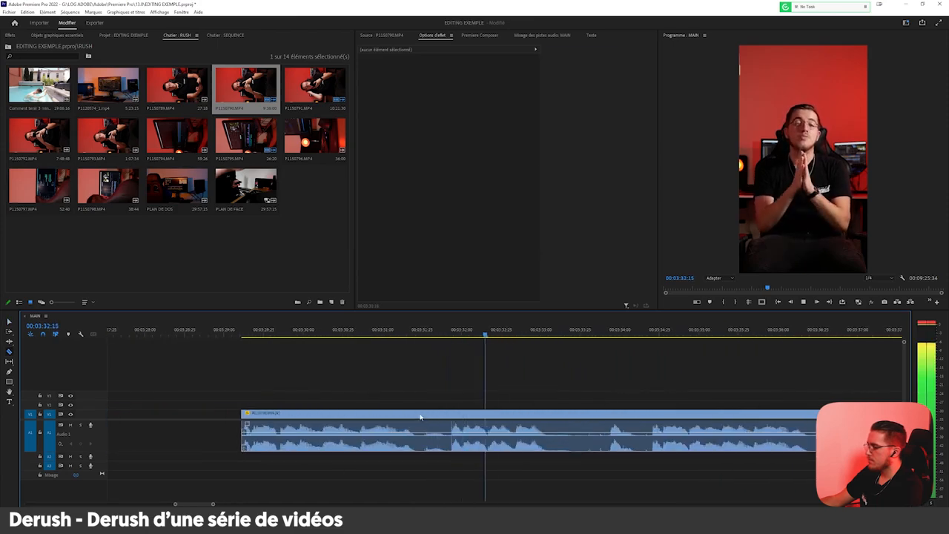
click(648, 415)
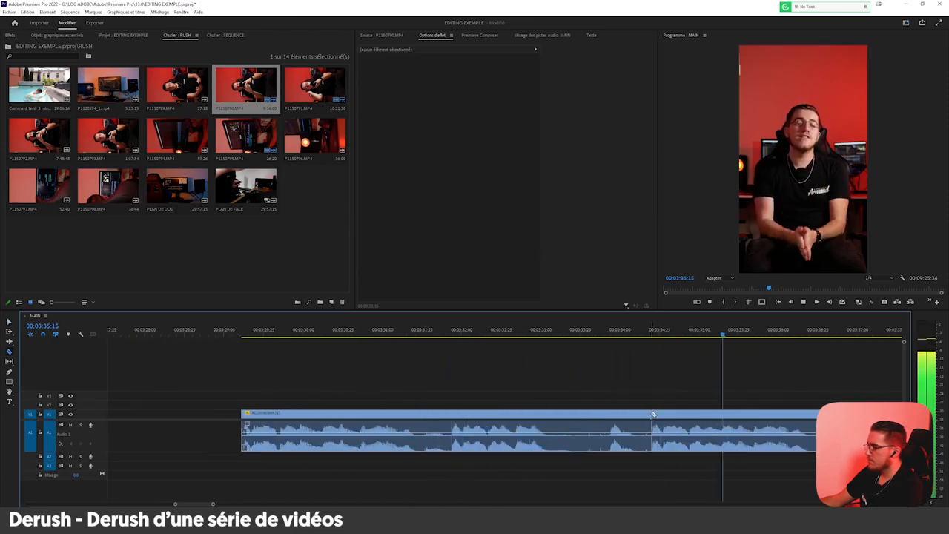
click(636, 339)
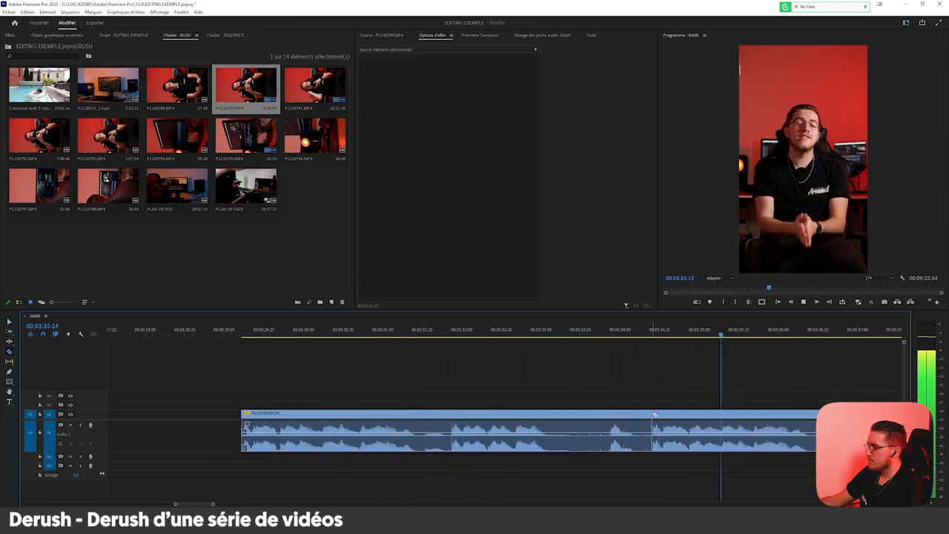
click(654, 415)
key(v)
click(638, 417)
key(Delete)
Split the clip at the phrase end shortly after 00:03:36 and at the take starting after 00:03:47, and delete the piece between.
scroll(633, 415, down, 4)
scroll(557, 401, up, 2)
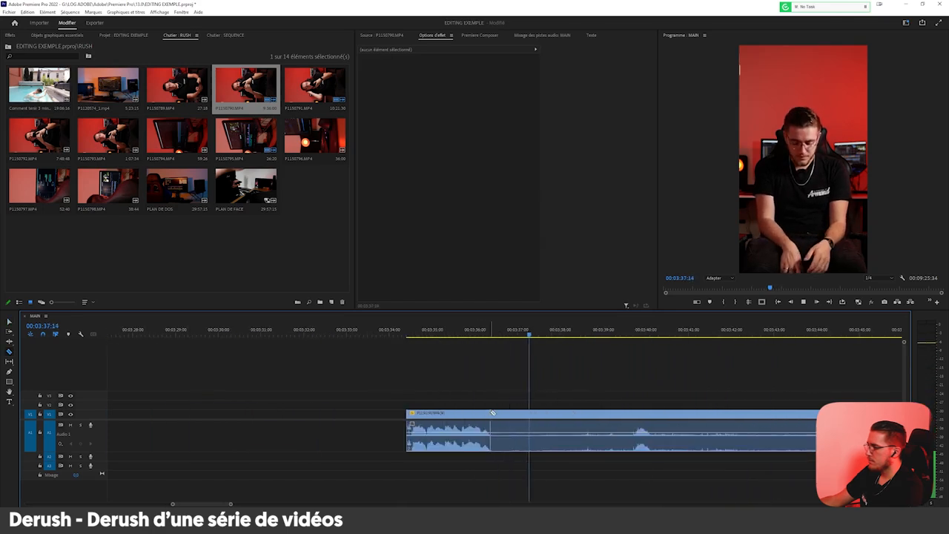
scroll(504, 404, down, 4)
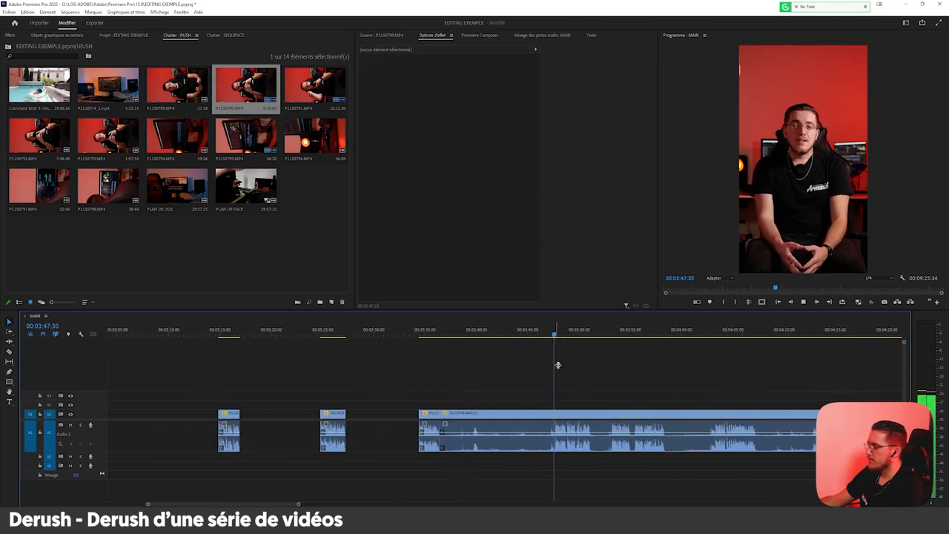
scroll(554, 349, up, 5)
click(513, 413)
key(v)
click(452, 422)
key(Delete)
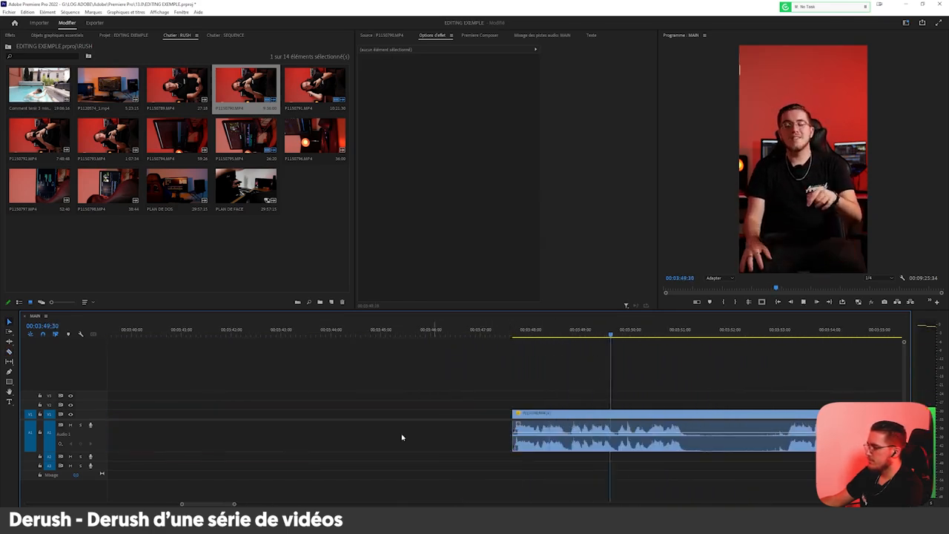
Split the clip at the start of the take at about 00:03:53 and delete the take and silence ahead of it.
scroll(460, 419, down, 3)
scroll(557, 398, up, 2)
click(581, 329)
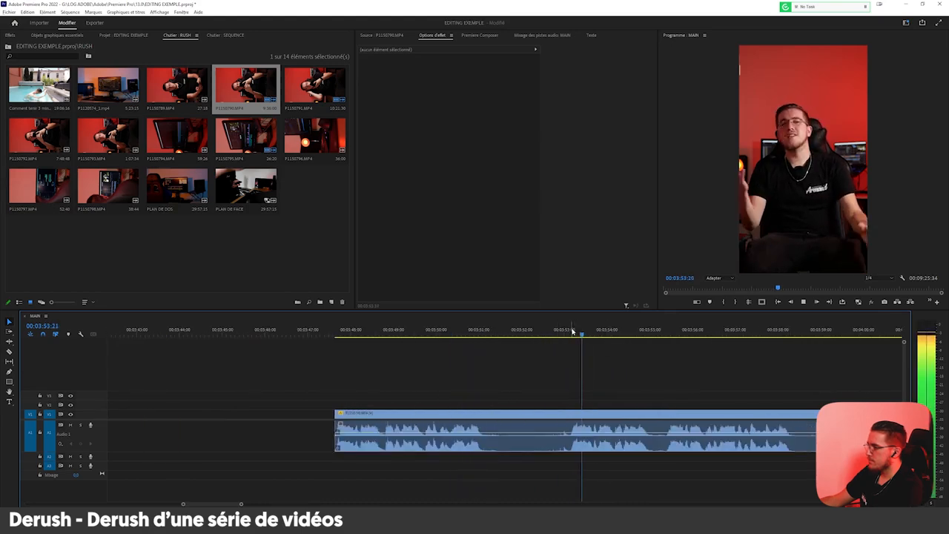
click(568, 416)
key(v)
click(545, 424)
key(Delete)
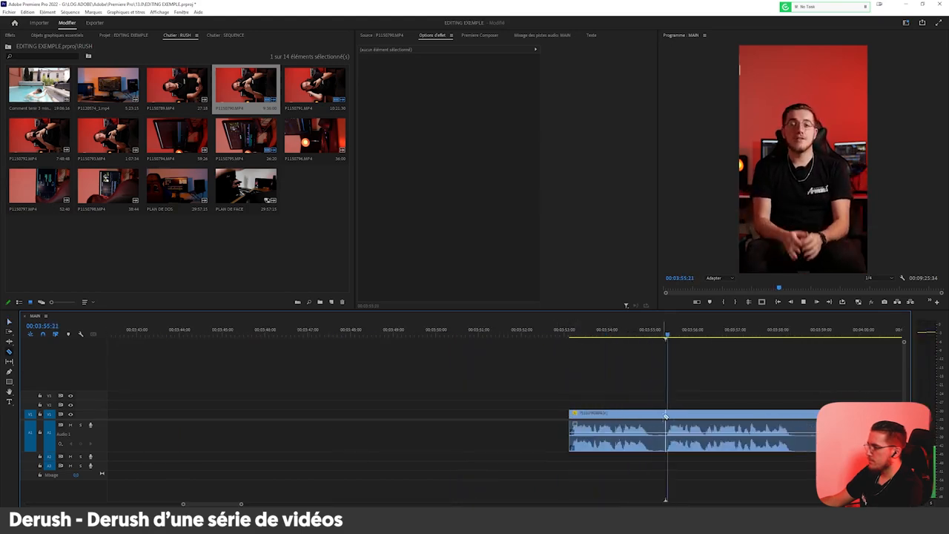
Split the clip at the start of the phrase shortly after 00:03:55 and delete the piece starting at about 00:03:53.
key(c)
click(665, 415)
key(v)
click(615, 427)
scroll(595, 427, down, 3)
scroll(652, 409, up, 3)
scroll(437, 399, up, 2)
key(Delete)
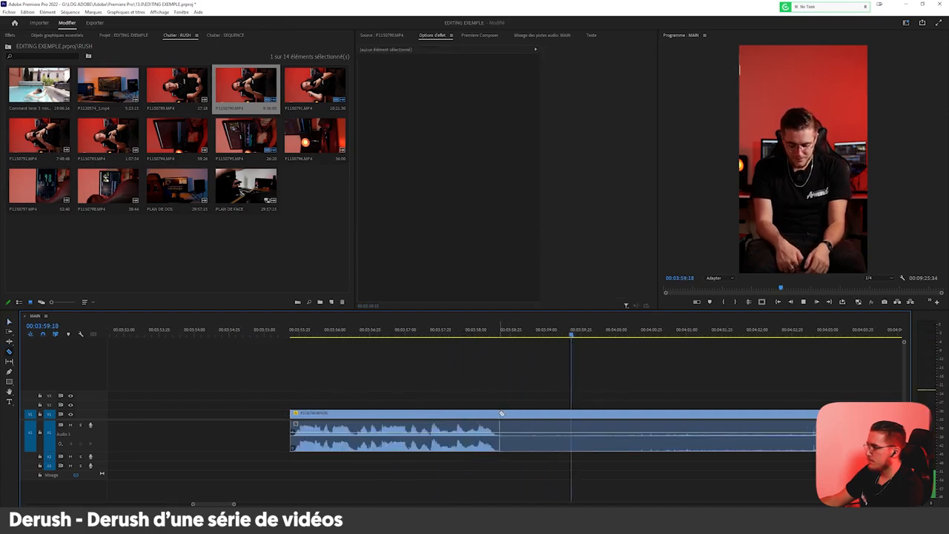
Split the clip at the phrase end shortly after 00:03:58 and the take start shortly after 00:04:03, and delete the piece between.
scroll(435, 431, down, 2)
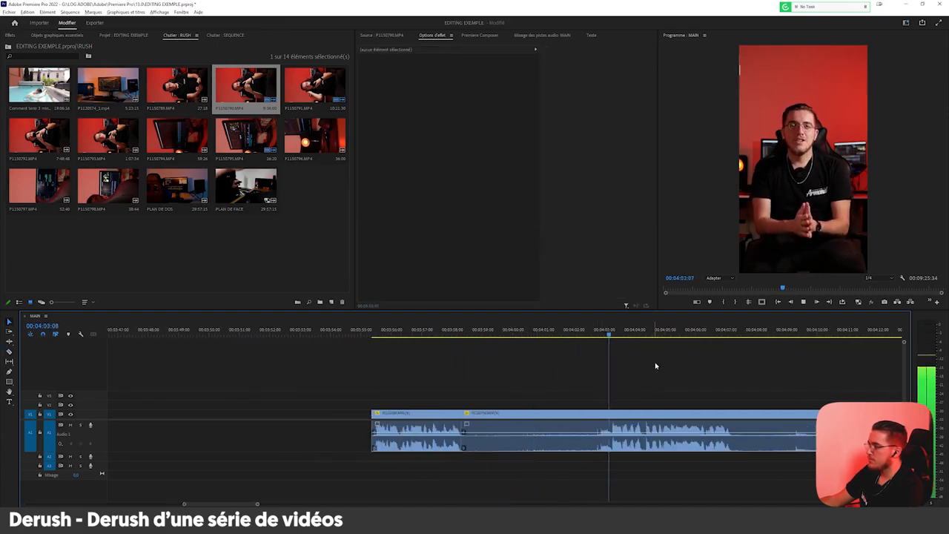
scroll(590, 405, up, 2)
click(523, 432)
key(Delete)
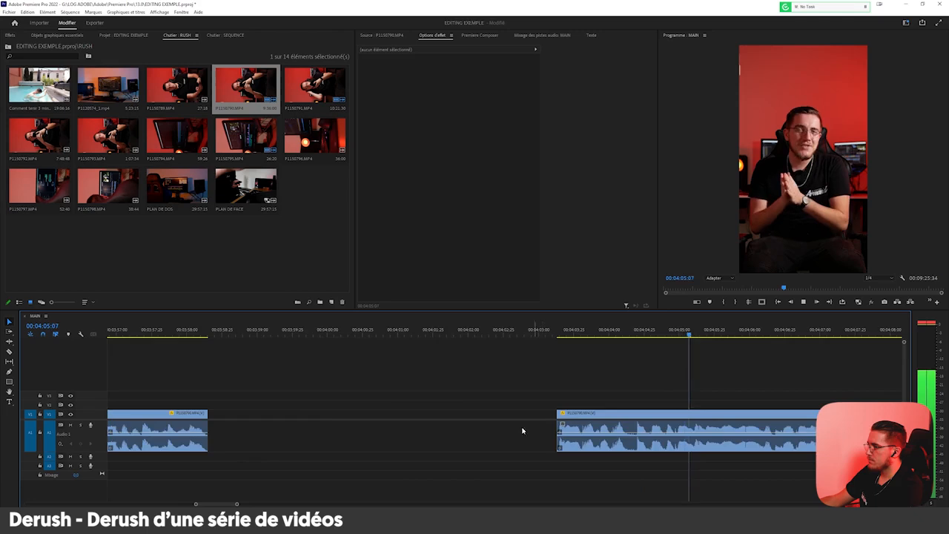
Split the clip at the end of its spoken phrase, shortly after 00:04:07.
scroll(427, 449, down, 2)
scroll(426, 448, down, 2)
scroll(474, 437, up, 3)
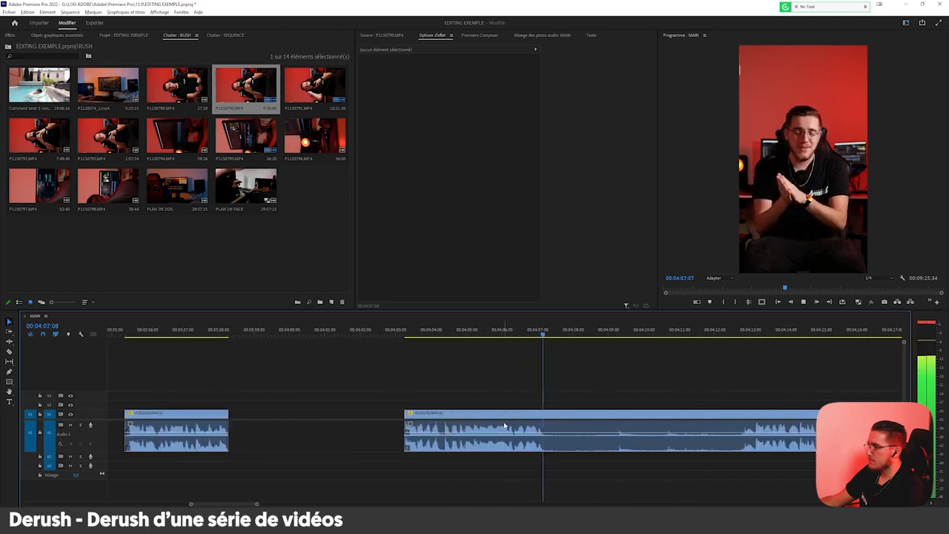
scroll(535, 413, up, 2)
click(550, 414)
key(v)
Split the clip at the start of the take at about 00:04:13 and delete the piece from 00:04:07 up to the cut.
scroll(381, 447, down, 3)
scroll(629, 399, up, 2)
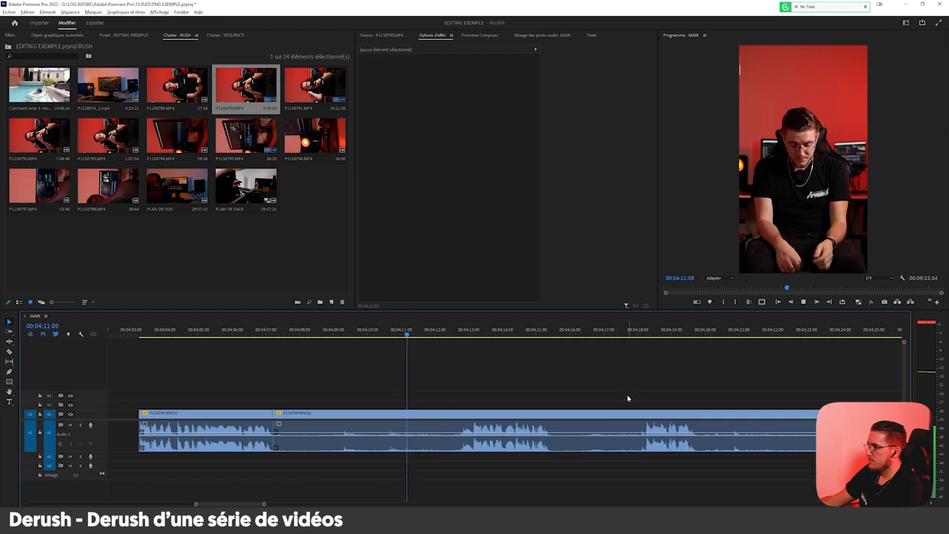
scroll(482, 417, up, 2)
click(501, 412)
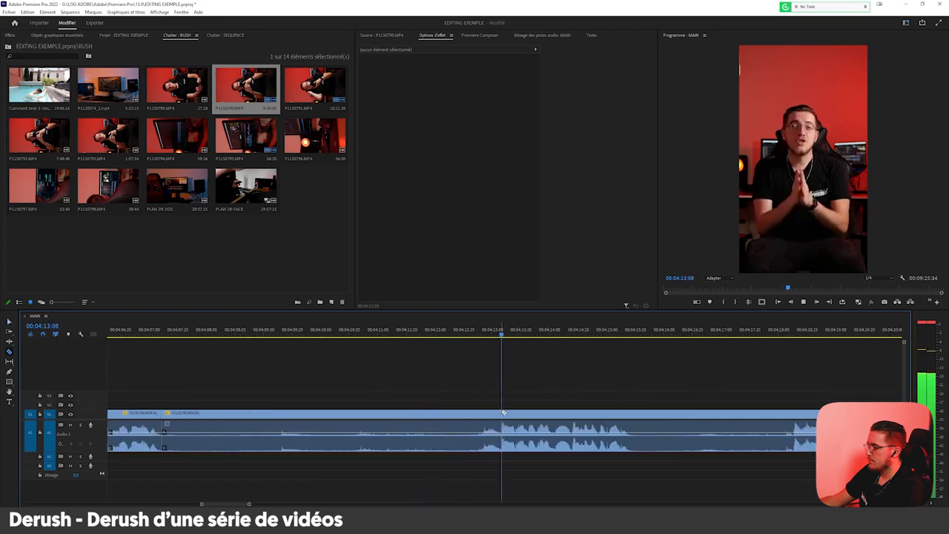
key(v)
click(478, 415)
key(Delete)
Delete the take lying between about 00:04:03 and 00:04:07.
scroll(407, 445, down, 2)
scroll(534, 395, down, 2)
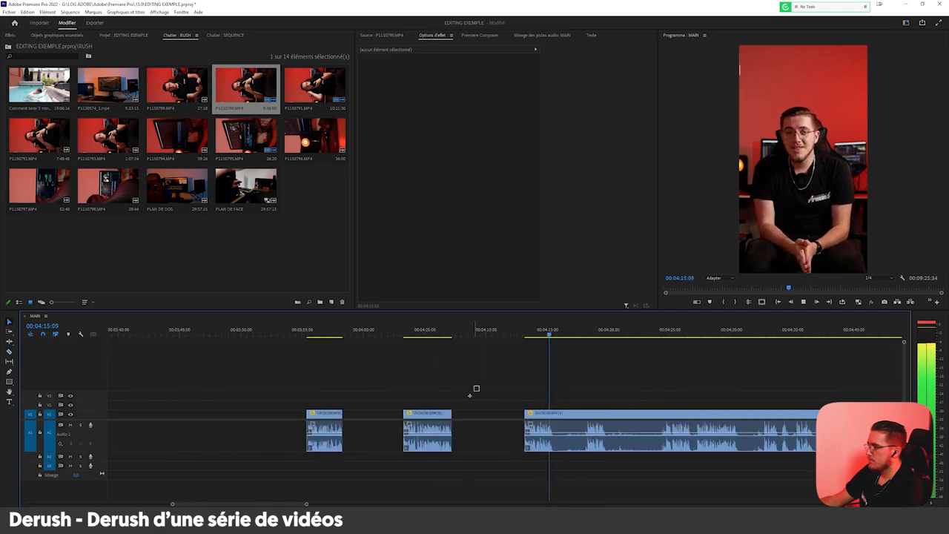
key(Delete)
Split the clip at the phrase starting shortly after 00:04:25 and delete the footage from 00:04:13 up to the cut.
scroll(645, 378, up, 2)
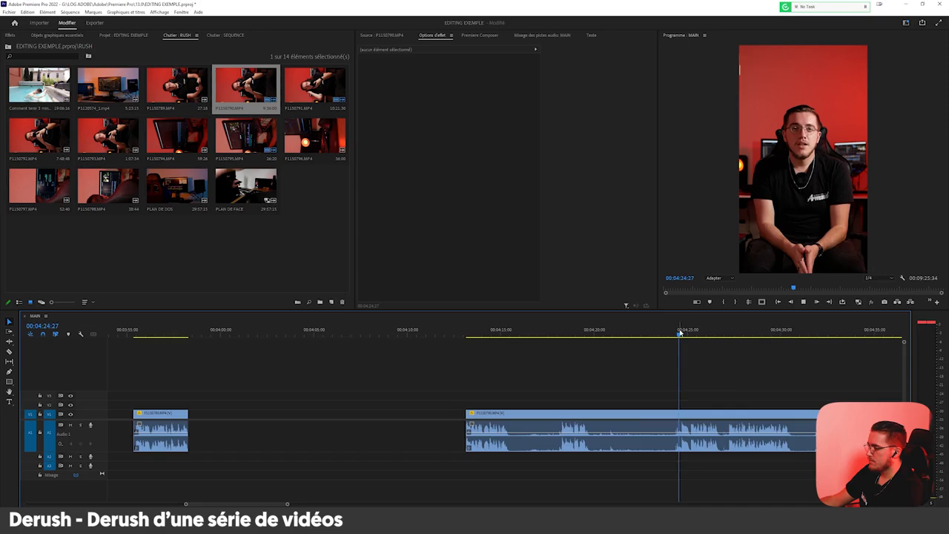
scroll(742, 376, up, 4)
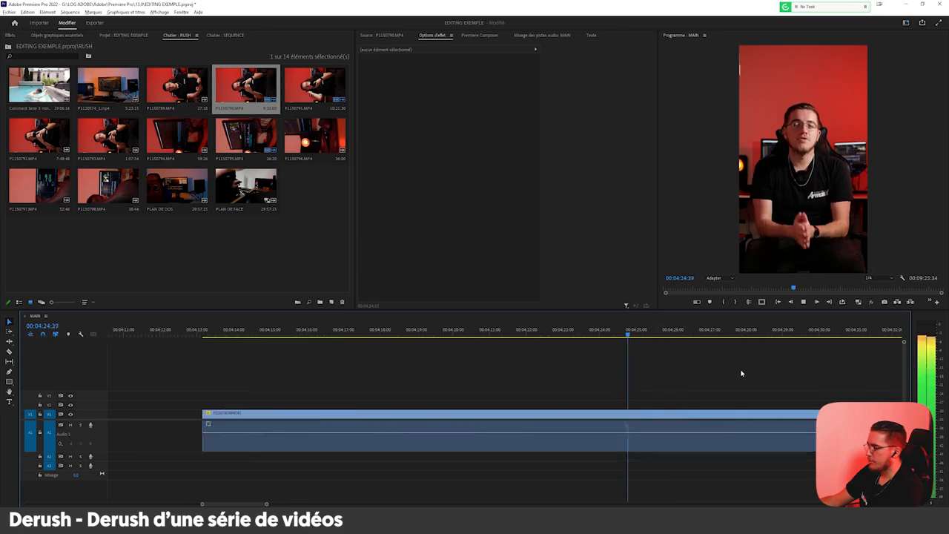
key(v)
click(573, 414)
click(597, 414)
key(v)
click(573, 416)
key(Delete)
Split the clip at the start of the take just after 00:04:27 and delete the portion ahead of it.
scroll(426, 463, down, 3)
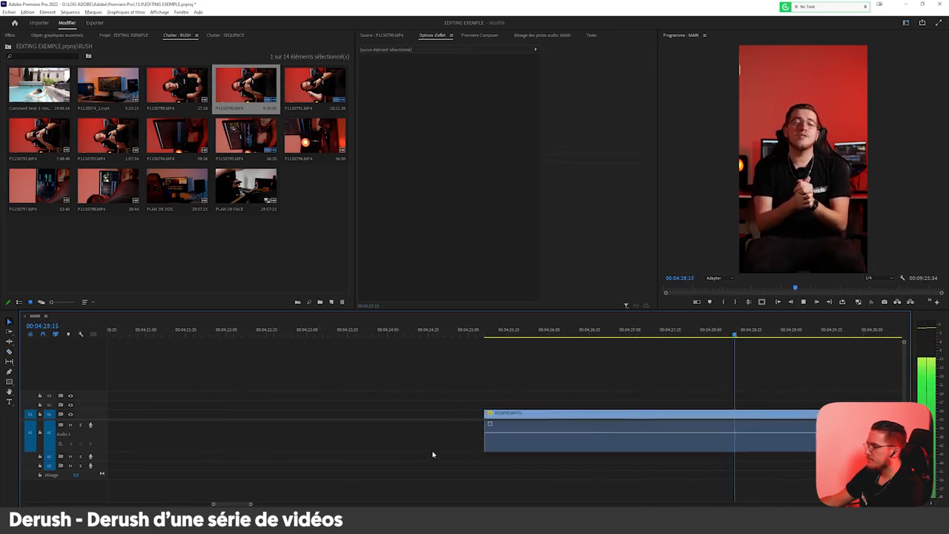
scroll(432, 453, up, 3)
key(c)
click(643, 413)
key(v)
click(594, 417)
key(Delete)
Split the clip at the end of its spoken phrase, about halfway between 00:04:30 and 00:04:31.
scroll(408, 457, down, 3)
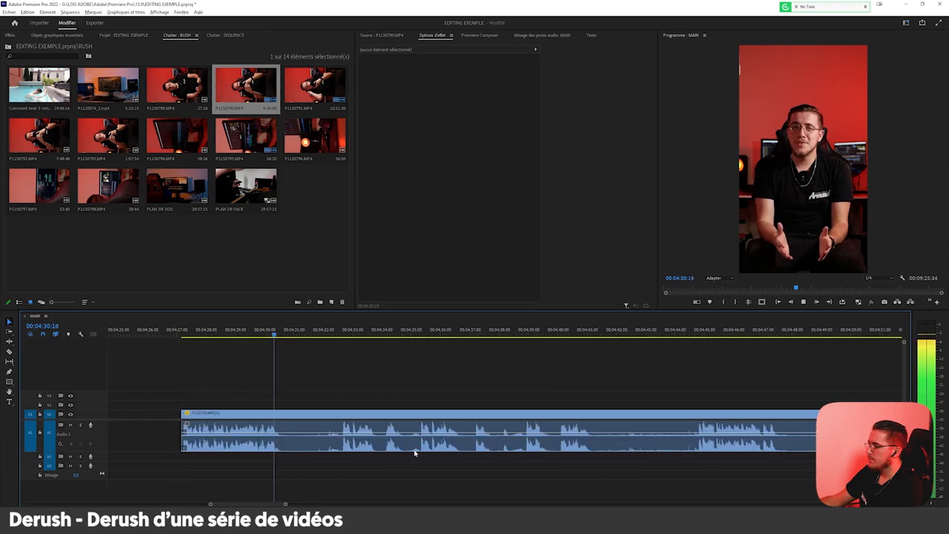
scroll(279, 416, up, 3)
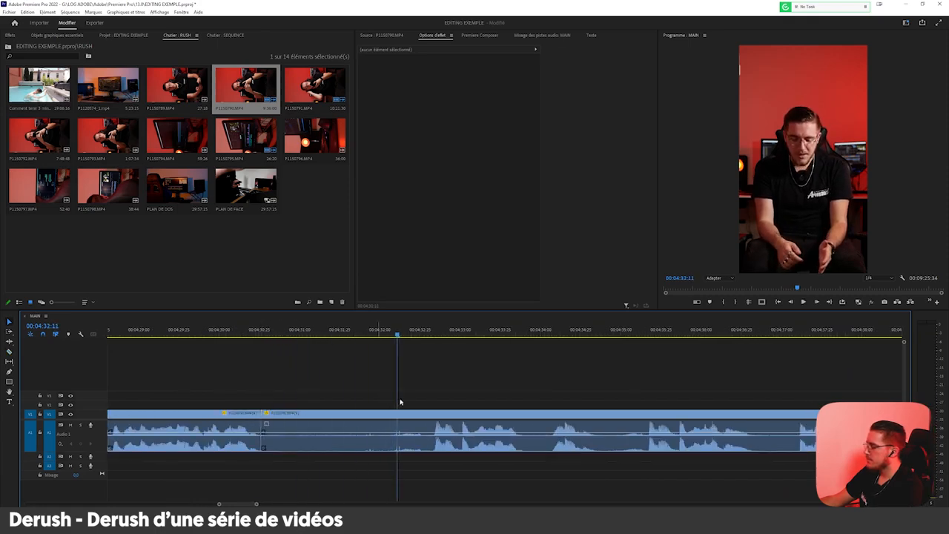
Remove the silence after the cut at about 00:04:30:26 and split the clip at the end of the next phrase, near 00:04:31:30.
scroll(595, 404, down, 6)
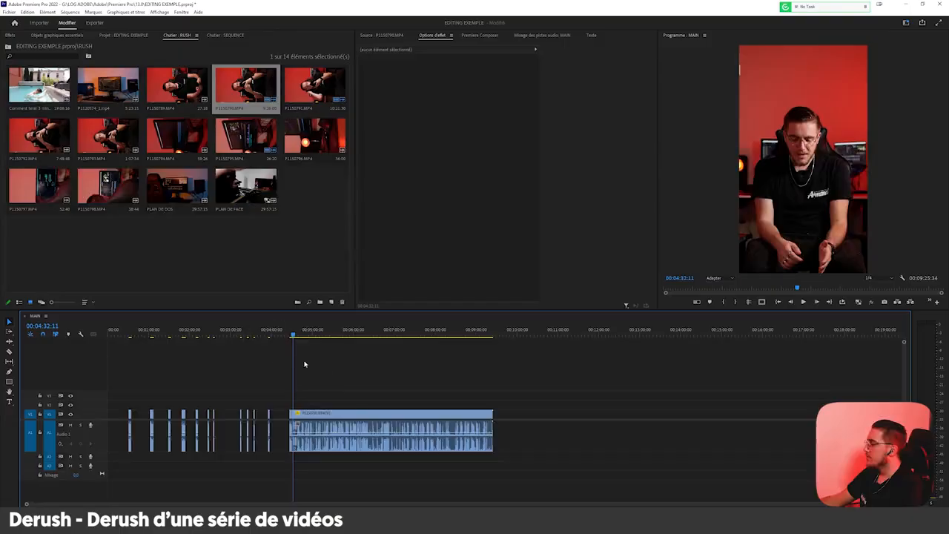
scroll(280, 375, up, 4)
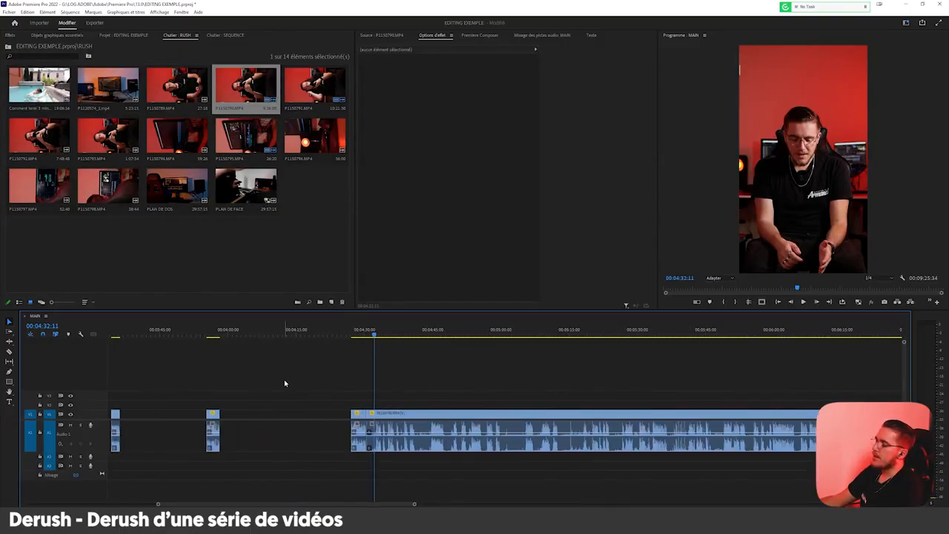
scroll(285, 383, down, 2)
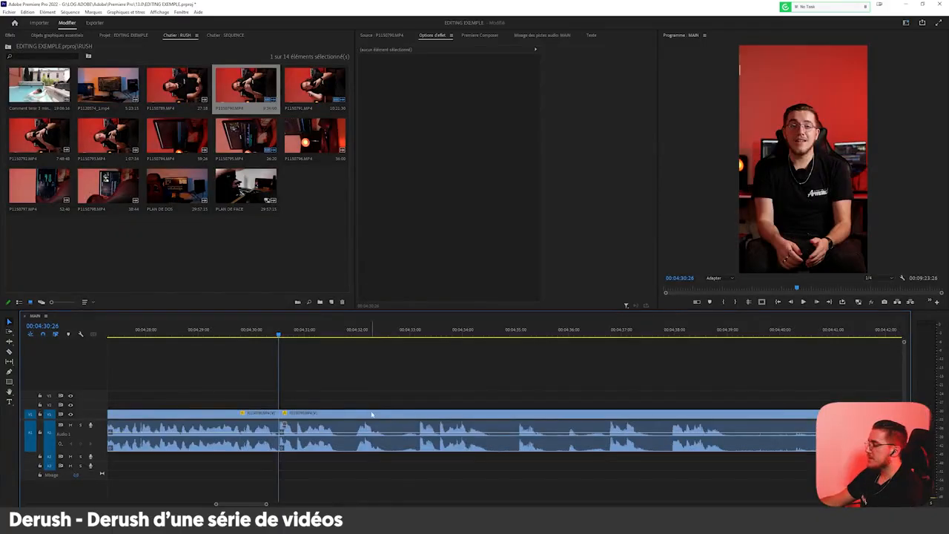
key(space)
key(equal)
key(ctrl+k)
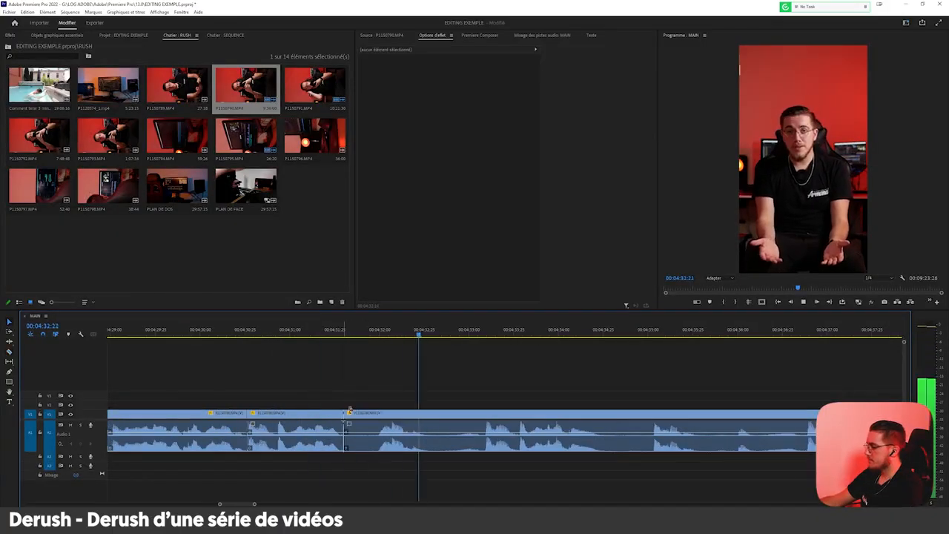
Split the clip at the phrase starting just after 00:04:33 and delete the unwanted footage ahead of it.
click(362, 413)
key(Delete)
click(487, 412)
key(v)
drag(438, 387, 326, 422)
key(Delete)
scroll(256, 440, down, 2)
scroll(541, 361, up, 1)
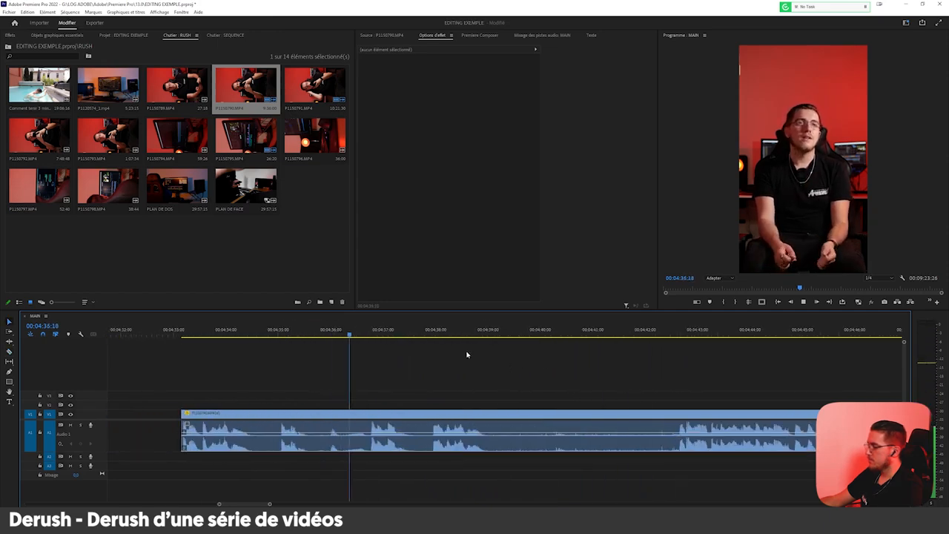
Split the clip at the phrase starting just before 00:04:37 and delete the portion from 00:04:33 up to the cut.
key(c)
click(370, 413)
key(v)
click(356, 413)
key(Delete)
Cut out the short pause between about 00:04:37:30 and 00:04:38.
key(c)
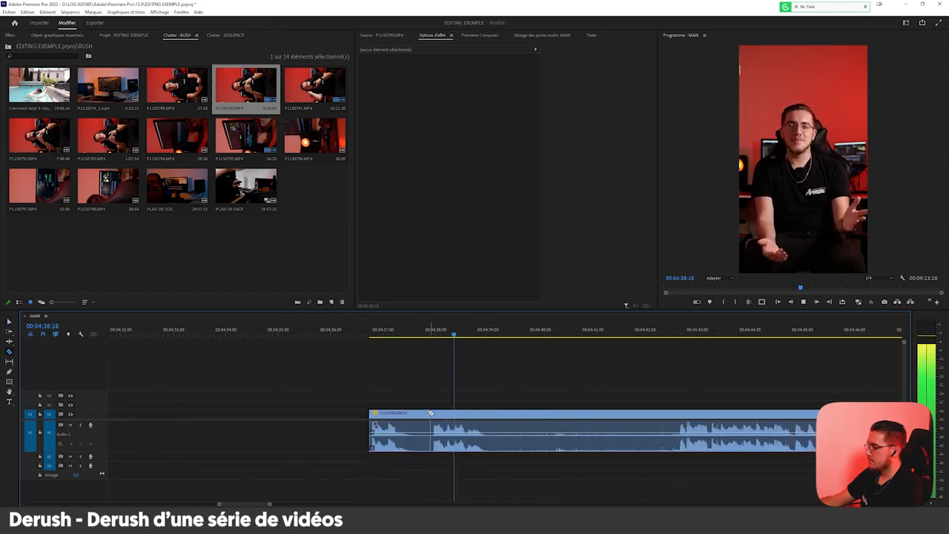
click(417, 412)
key(v)
click(427, 413)
key(Delete)
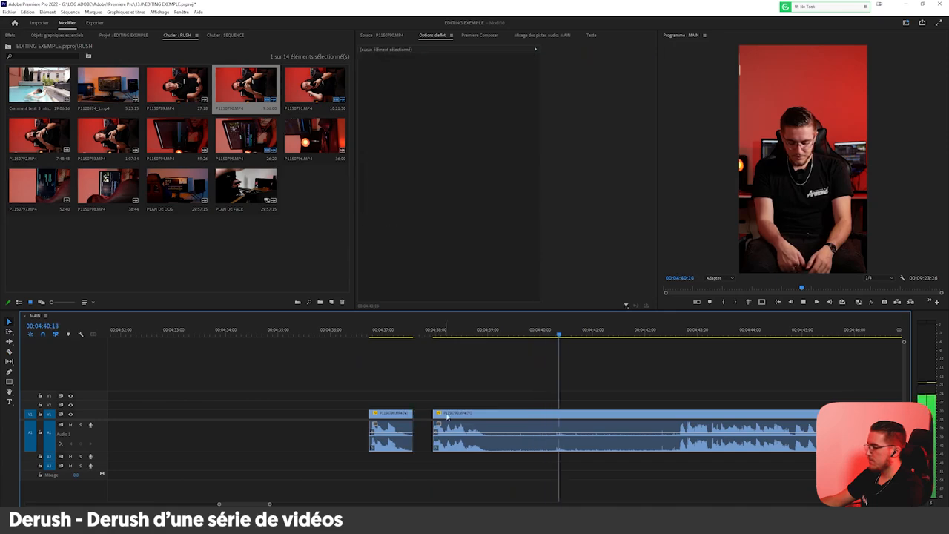
Delete the silent stretch between about 00:04:39 and the phrase starting shortly after 00:04:42:25.
scroll(488, 416, down, 9)
scroll(545, 418, up, 8)
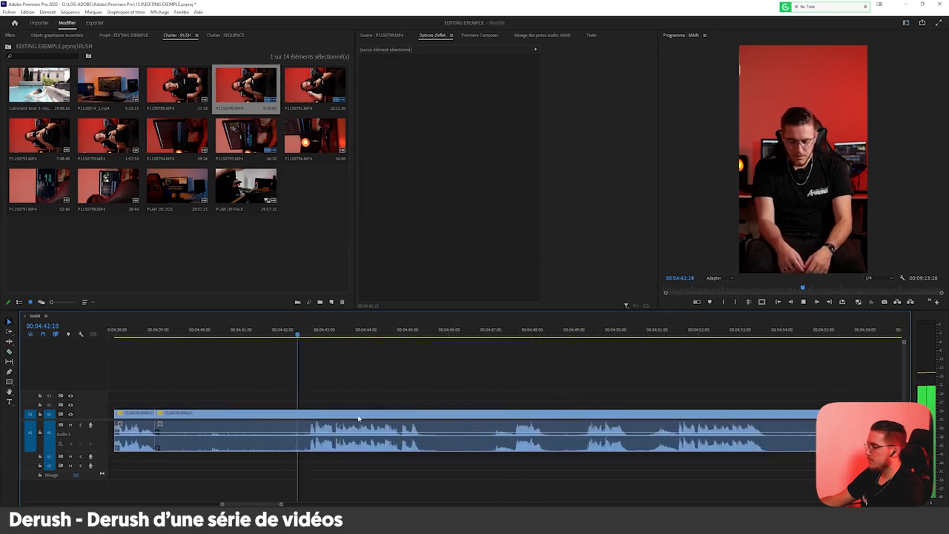
key(c)
key(shift+Delete)
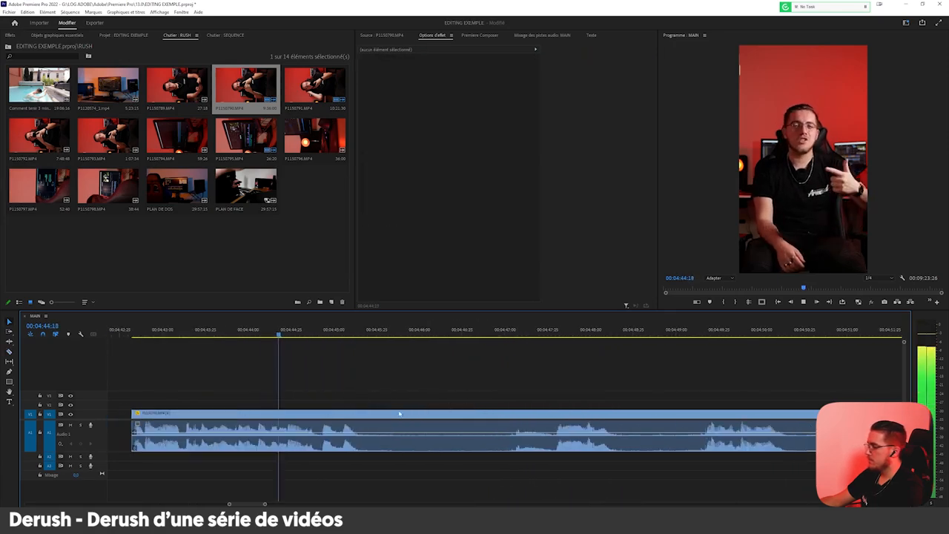
Cut out the silence between the phrase ending just after 00:04:45 and the one starting around 00:04:47:30.
scroll(428, 401, up, 3)
key(c)
click(435, 419)
key(v)
click(424, 418)
key(Delete)
scroll(356, 415, down, 3)
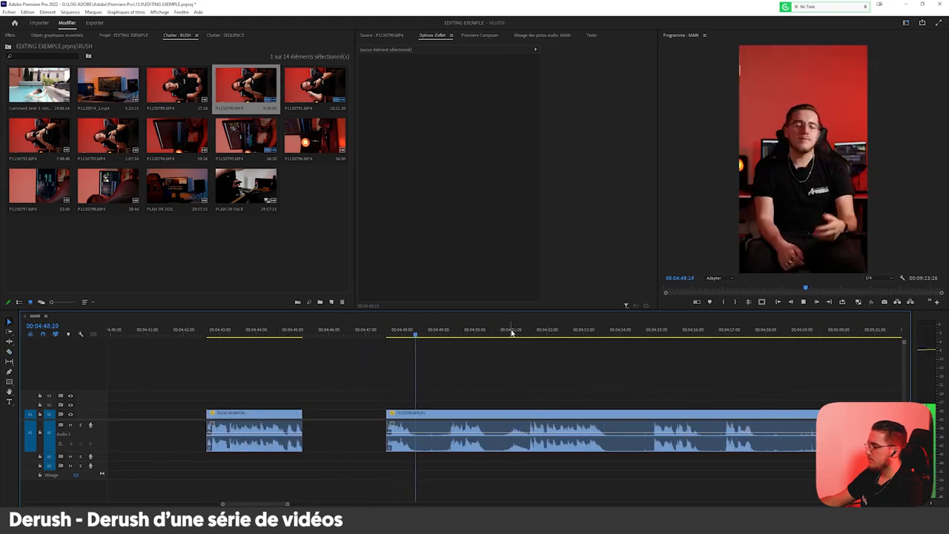
Split the clip at about 00:04:51:29 and delete the failed take between 00:04:47:30 and the cut.
scroll(495, 382, up, 2)
click(550, 333)
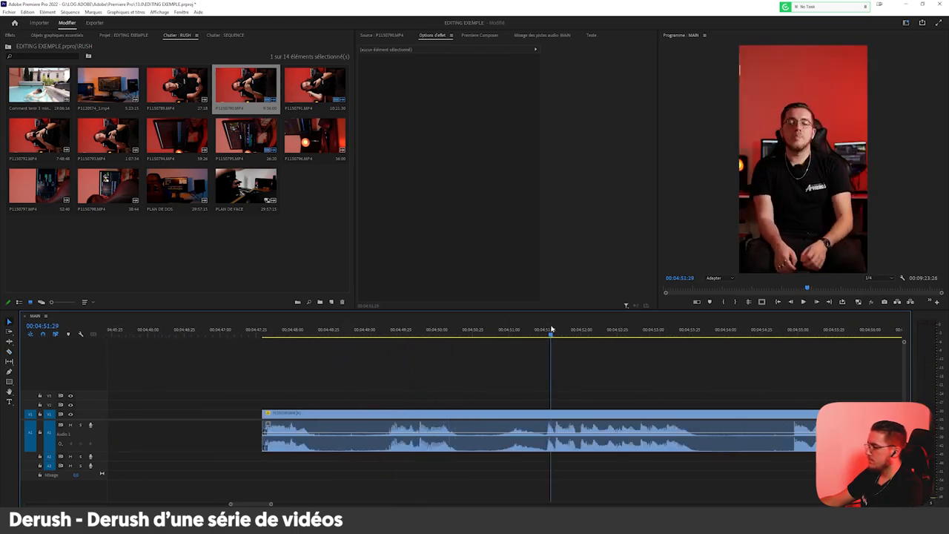
scroll(443, 429, down, 3)
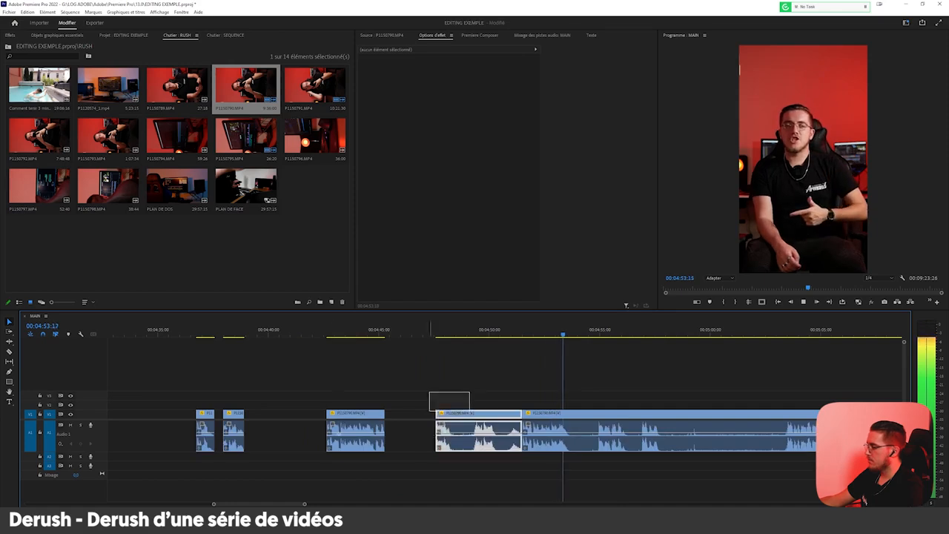
drag(416, 415, 365, 433)
key(Delete)
Cut out the silence between about 00:04:53:28 and the phrase starting just before 00:04:55.
scroll(688, 379, up, 3)
scroll(378, 420, up, 1)
key(c)
click(328, 414)
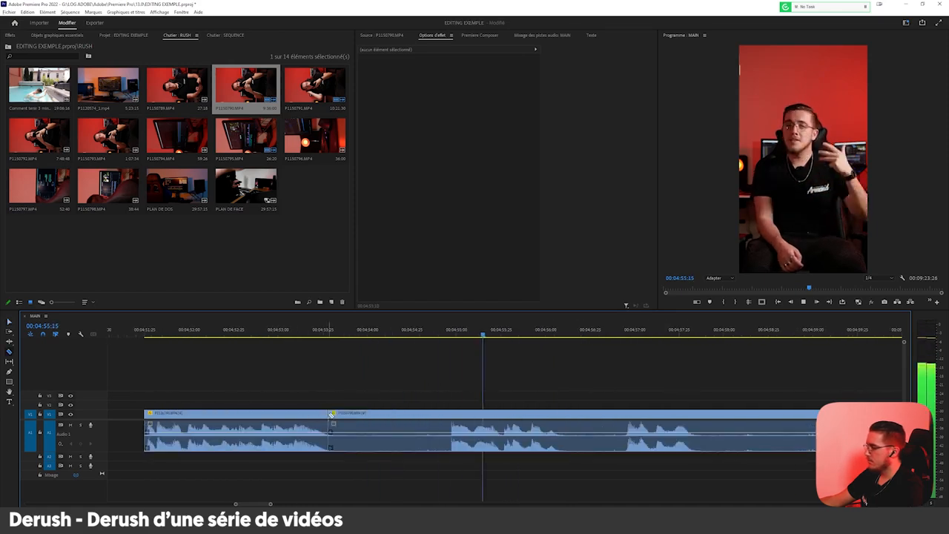
click(451, 413)
key(v)
click(433, 414)
key(Delete)
Cut out the pause between the phrase ending just after 00:04:56 and the one starting just before 00:04:57.
key(c)
click(561, 414)
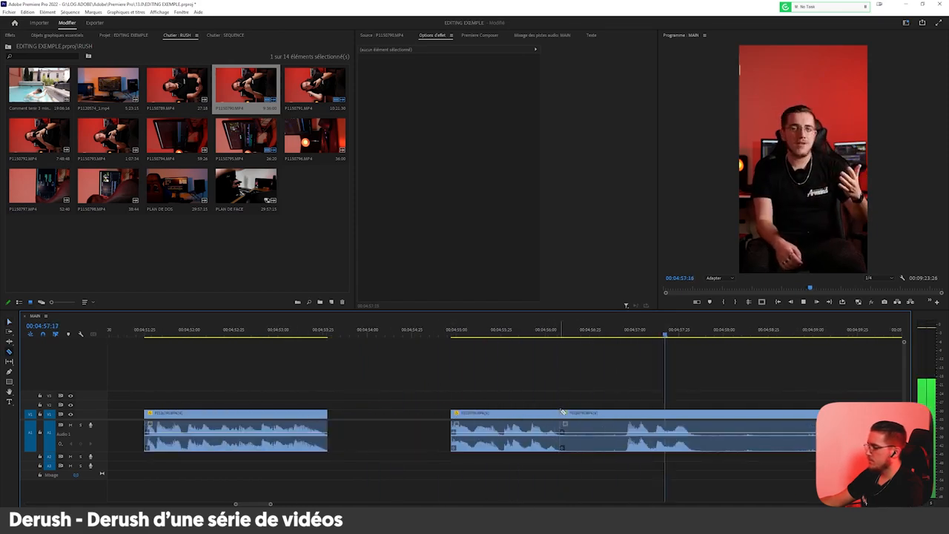
click(624, 414)
key(v)
click(614, 415)
key(Delete)
Split at the phrase end after 00:04:57:25 and at the phrase start before 00:05:03:25, and delete the silence between them.
scroll(621, 423, down, 3)
scroll(620, 423, up, 3)
key(c)
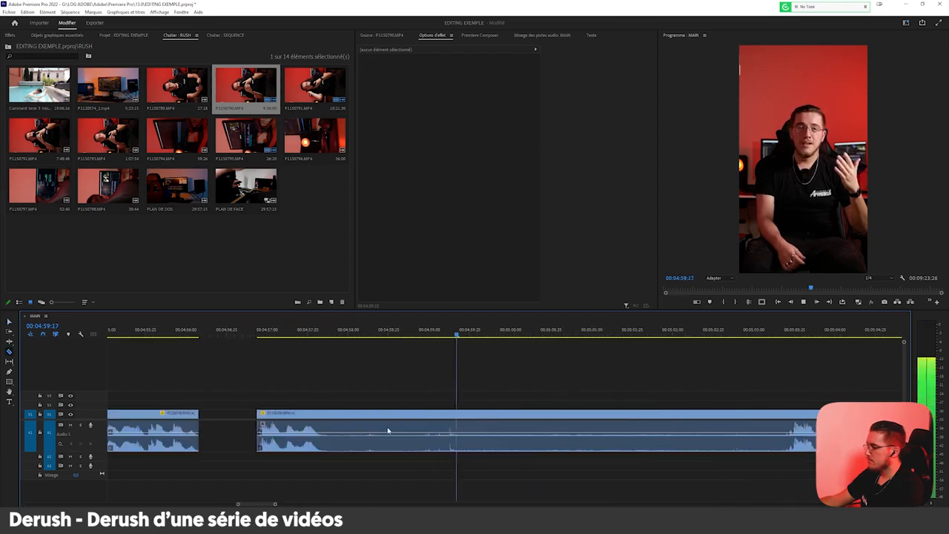
scroll(319, 416, down, 3)
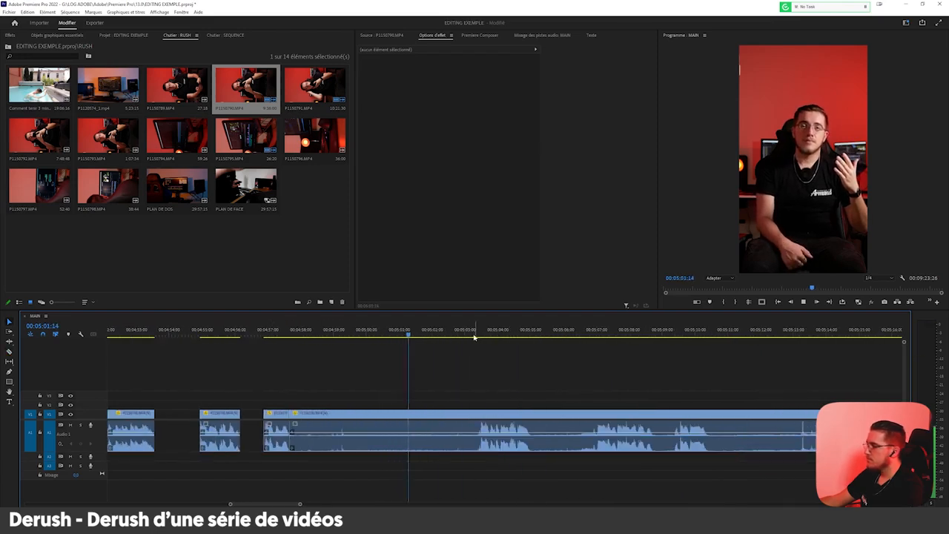
scroll(472, 419, up, 3)
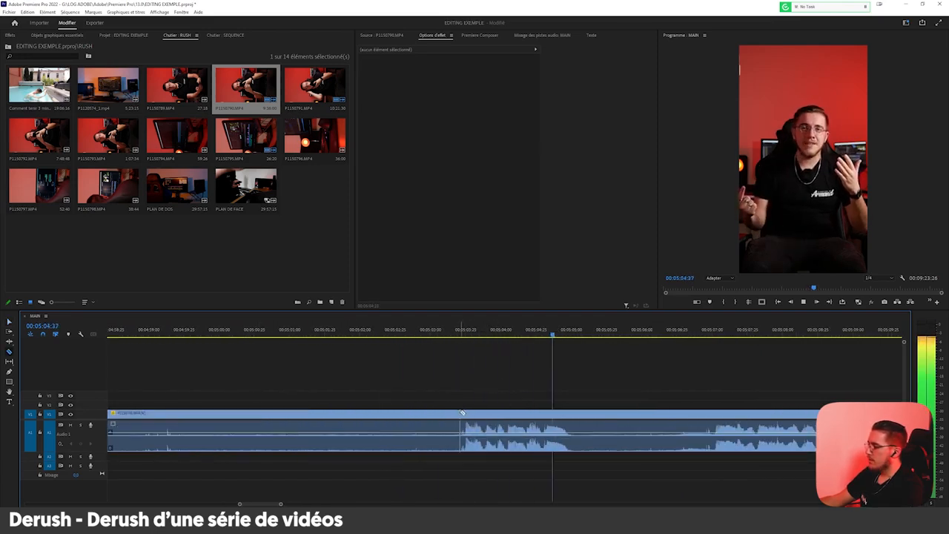
click(462, 412)
key(v)
click(455, 414)
key(Delete)
Split the clip at about 00:05:05 and 00:05:07 and delete the section between the two cuts.
click(574, 414)
scroll(487, 428, down, 3)
scroll(489, 426, up, 2)
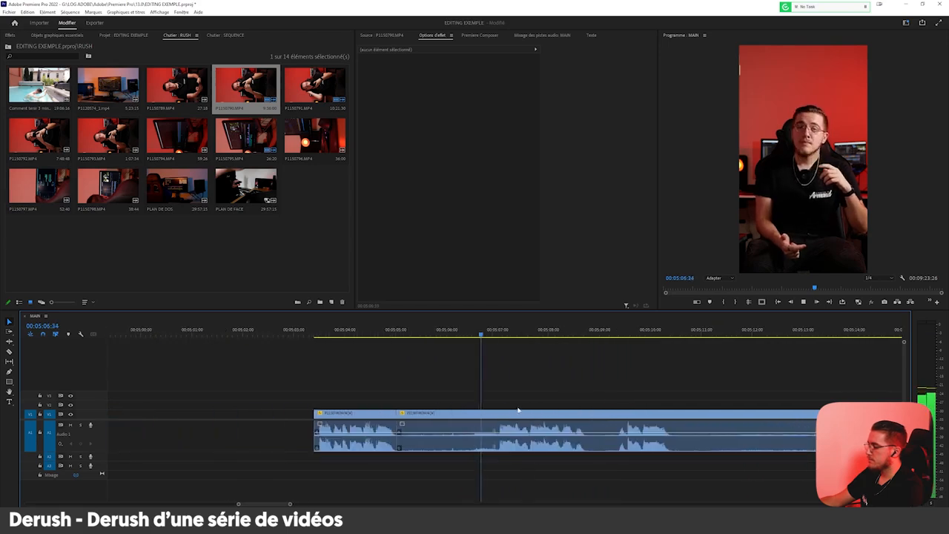
click(500, 413)
key(v)
click(437, 420)
key(Delete)
Split the clip at the phrase starting just after 00:05:24:25 and delete the silence from about 00:05:21:30 up to the cut.
scroll(432, 423, down, 2)
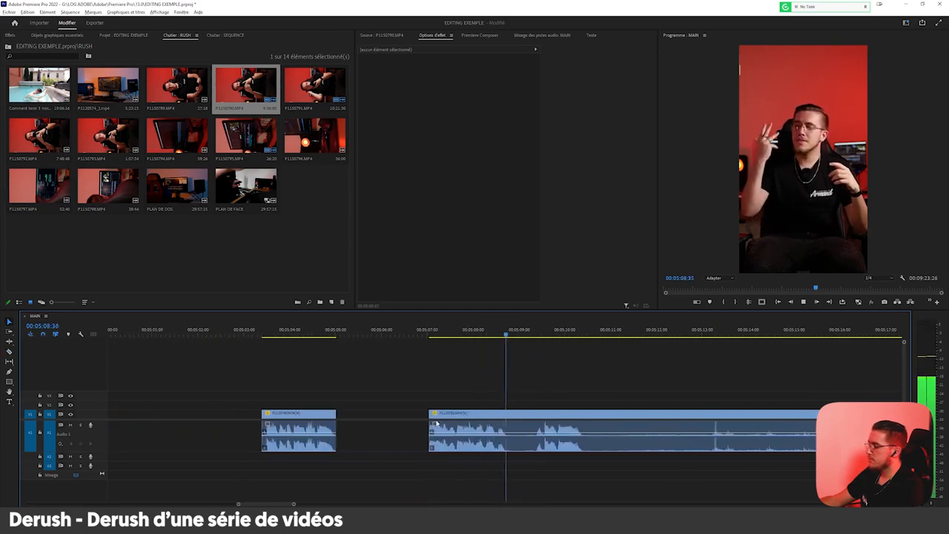
scroll(676, 396, up, 3)
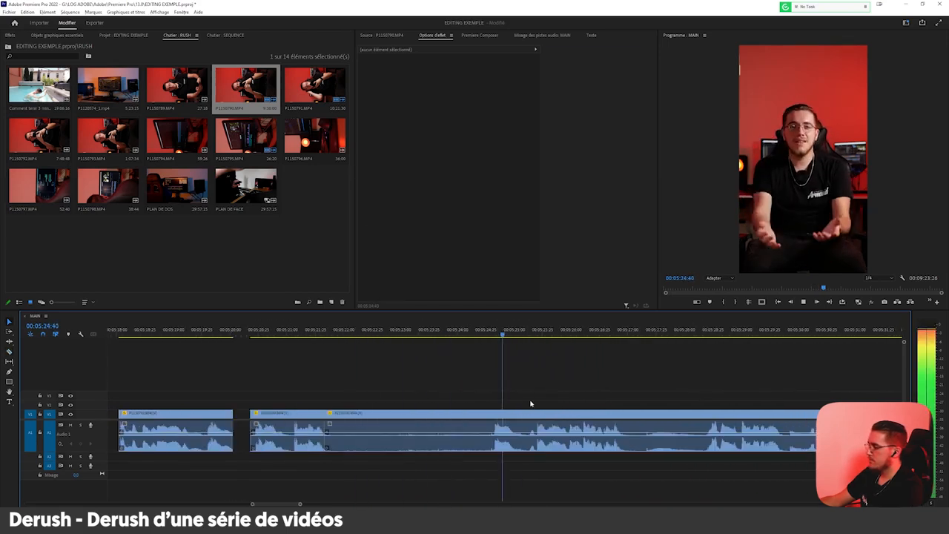
click(483, 414)
click(494, 415)
key(v)
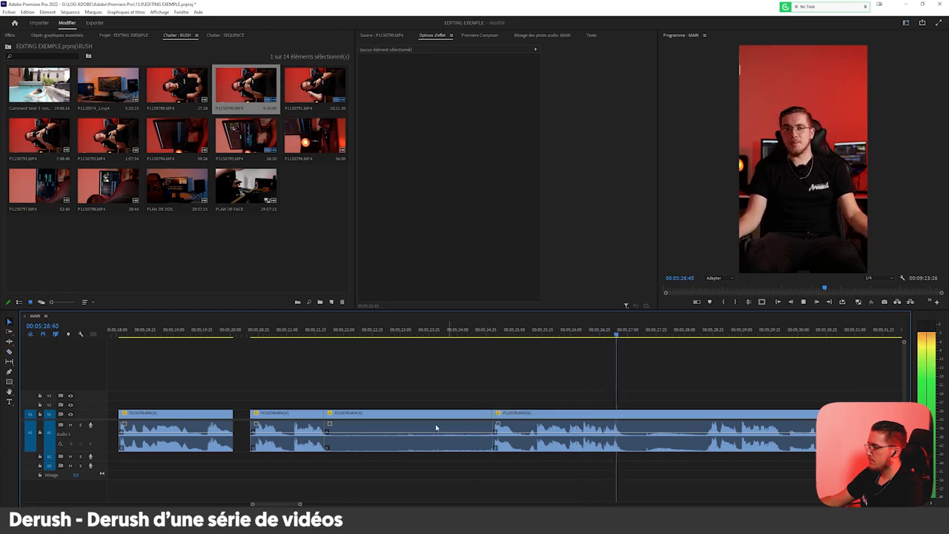
scroll(436, 427, down, 3)
scroll(487, 413, up, 3)
click(354, 419)
key(Delete)
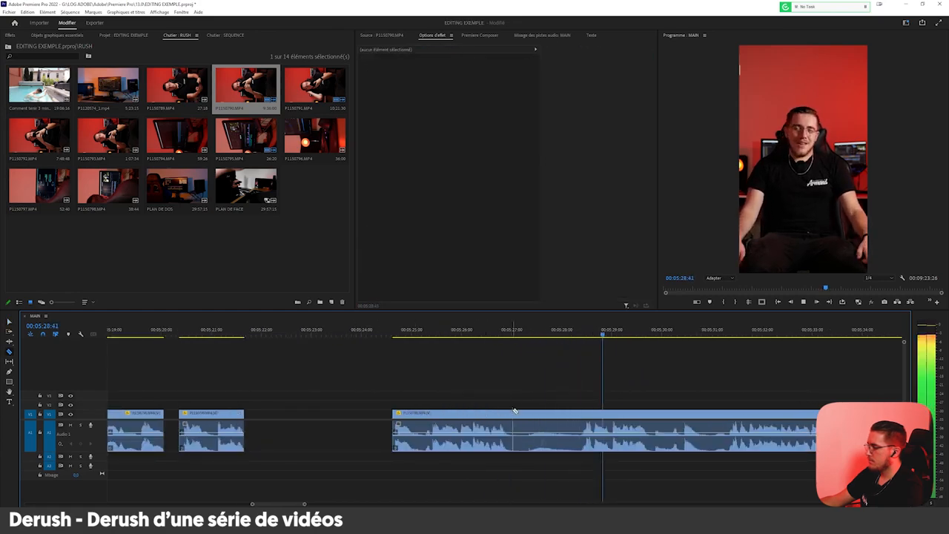
Split the clip just before 00:05:27 and around 00:05:28:20, and delete the pause between the two cuts.
click(511, 413)
click(582, 414)
key(v)
click(557, 418)
key(Delete)
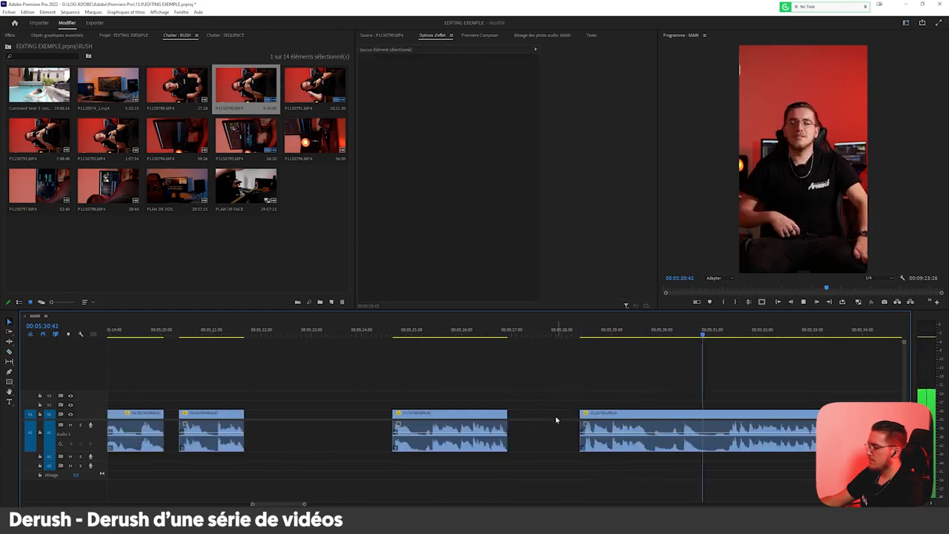
Split the clip at the phrase starting just before 00:05:31:25 and delete the take from about 00:05:28:20 up to the cut.
scroll(557, 419, down, 4)
key(space)
scroll(612, 382, up, 2)
scroll(413, 401, up, 1)
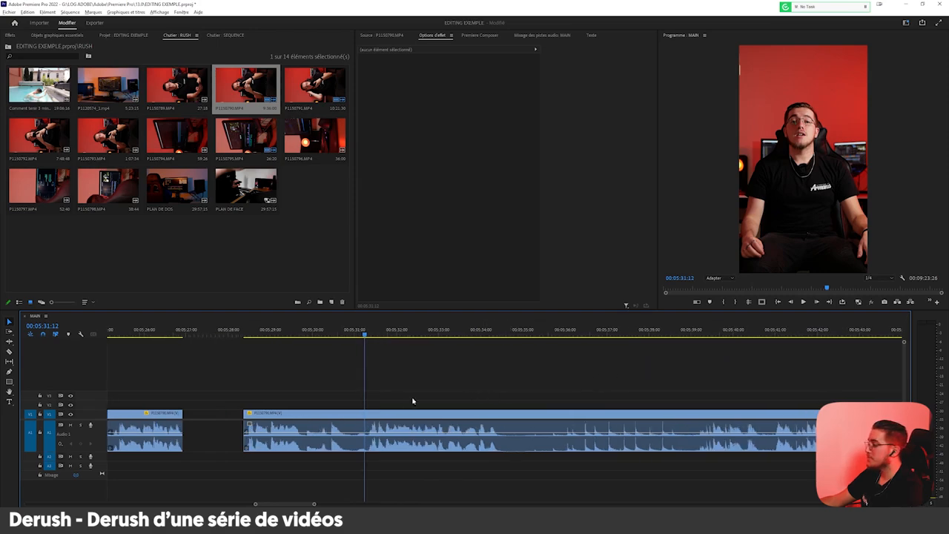
scroll(365, 363, up, 2)
key(space)
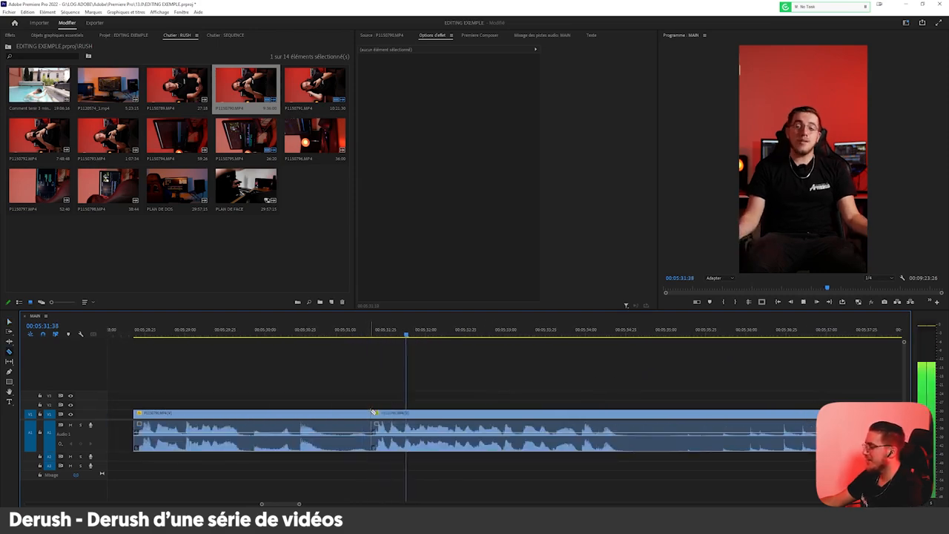
scroll(333, 415, down, 3)
scroll(430, 377, up, 3)
scroll(457, 369, up, 1)
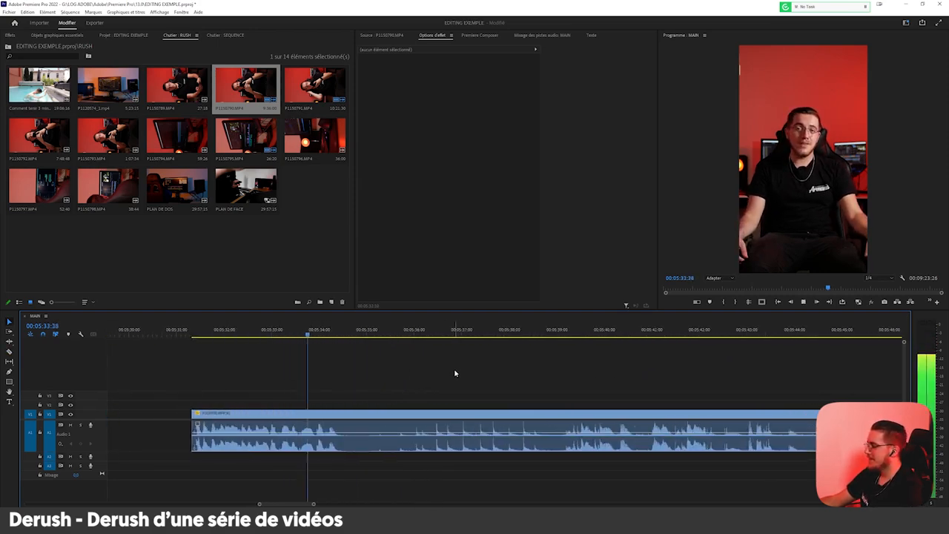
Split the clip at the start of the take at 00:05:47 and delete the failed footage ahead of it.
scroll(412, 383, down, 3)
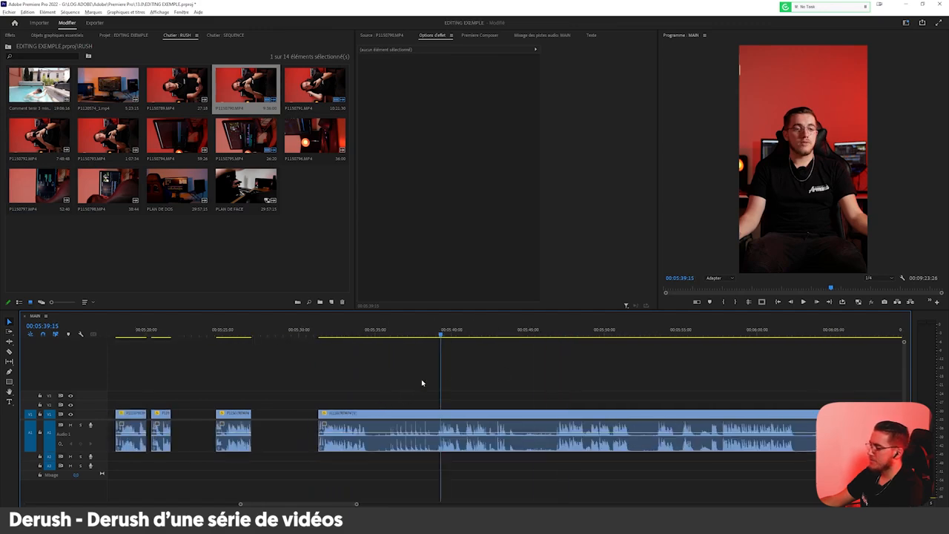
scroll(529, 349, up, 3)
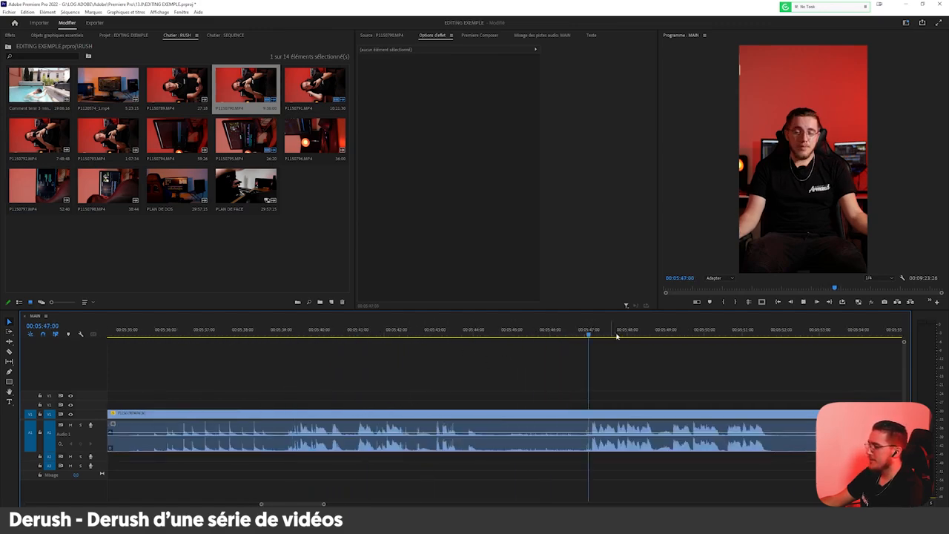
scroll(545, 404, up, 2)
scroll(505, 414, down, 5)
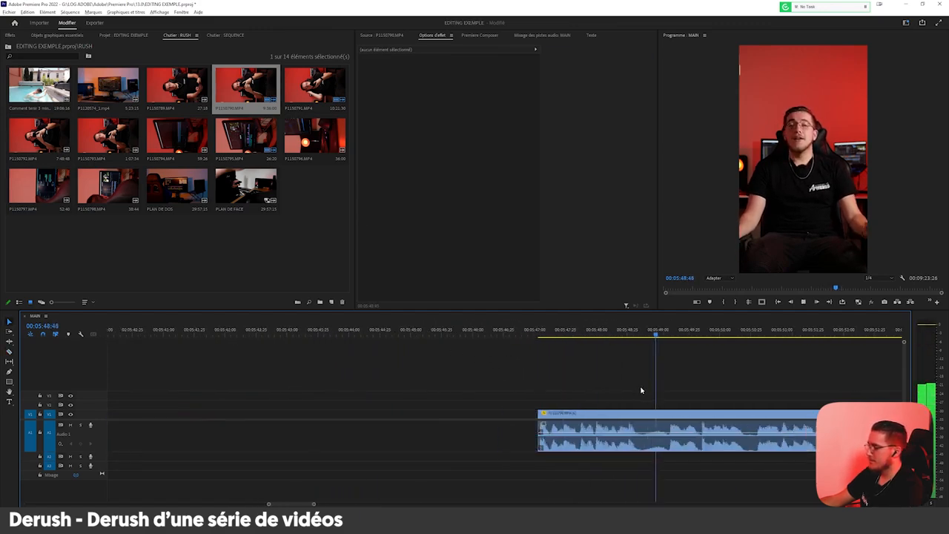
drag(374, 384, 312, 431)
Cut out the short pause between about 00:05:48:33 and 00:05:49:10.
scroll(396, 437, up, 3)
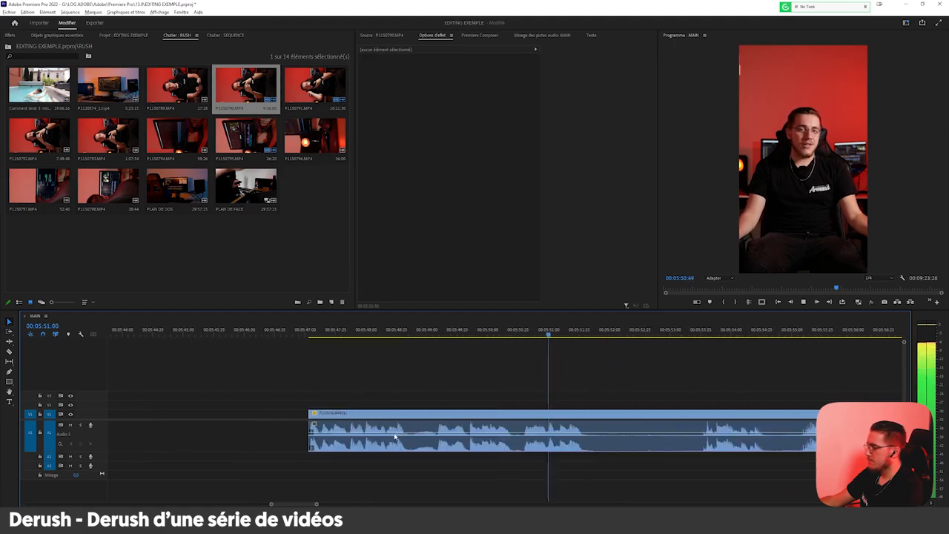
click(410, 413)
click(440, 413)
key(v)
click(428, 417)
key(Delete)
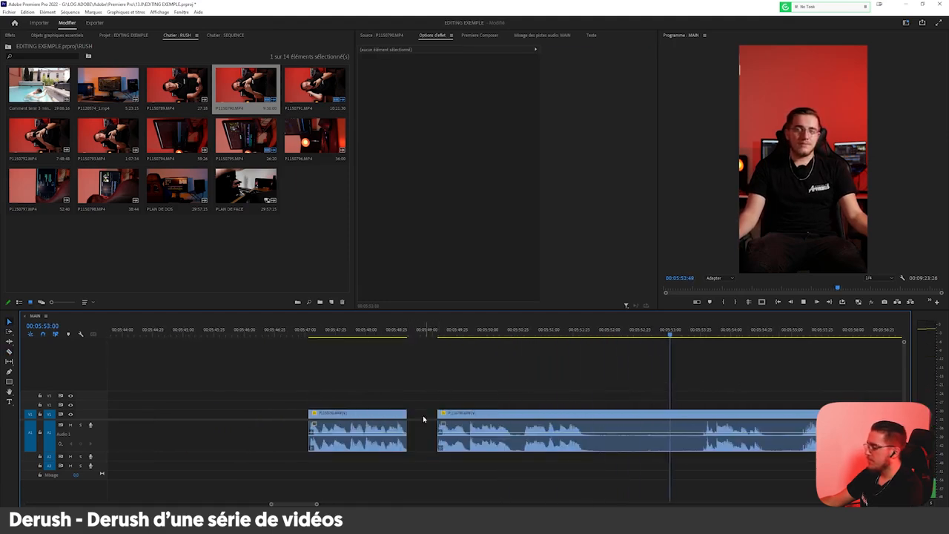
Split the clip at the take starting just before 00:05:58 and delete the footage from about 00:05:49:10 up to the cut.
scroll(351, 436, down, 3)
key(space)
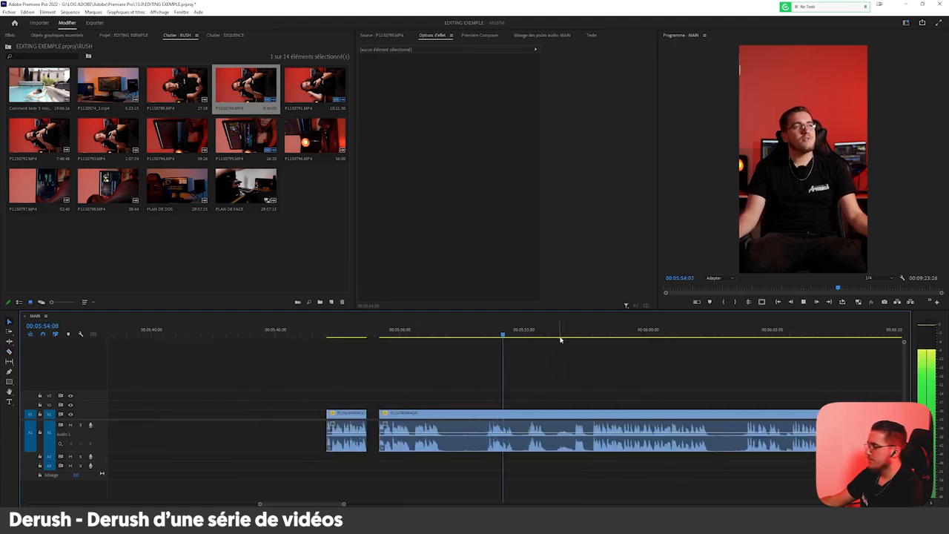
key(space)
scroll(569, 408, up, 3)
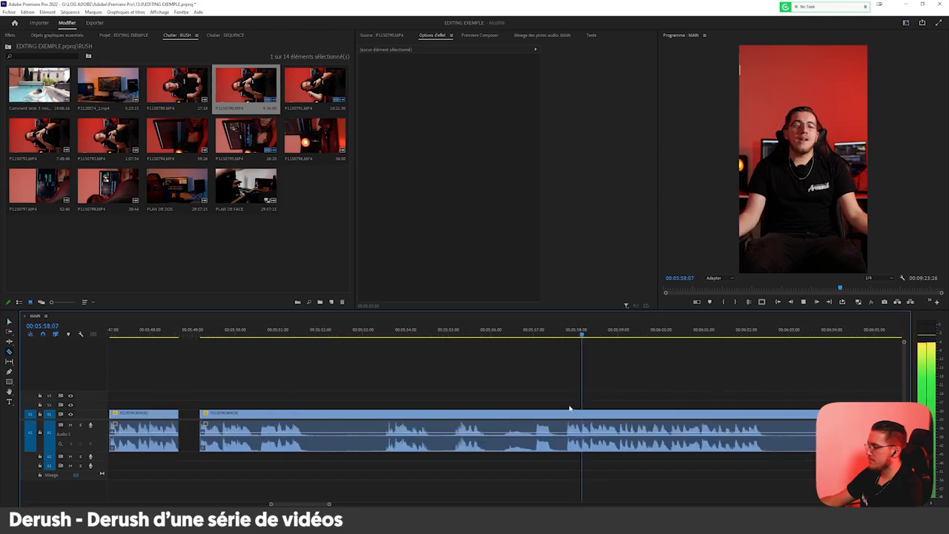
click(535, 421)
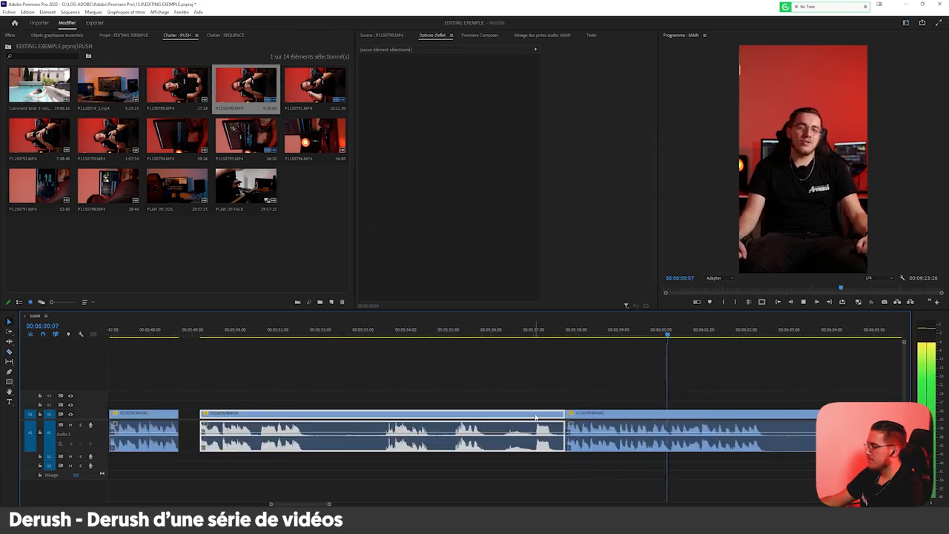
key(Delete)
Cut out the silence between about 00:06:02:18 and the next take starting just before 00:06:04.
scroll(445, 436, down, 2)
scroll(593, 407, up, 3)
key(c)
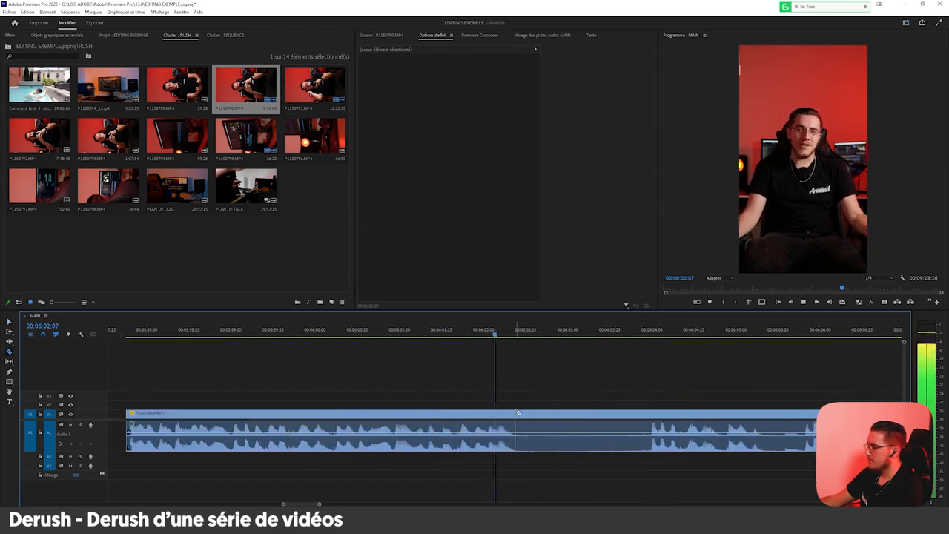
click(518, 413)
click(611, 420)
key(Delete)
Split the clip at the phrase starting at about 00:06:05:40 and delete the footage ahead of it back to the gap.
scroll(322, 443, down, 3)
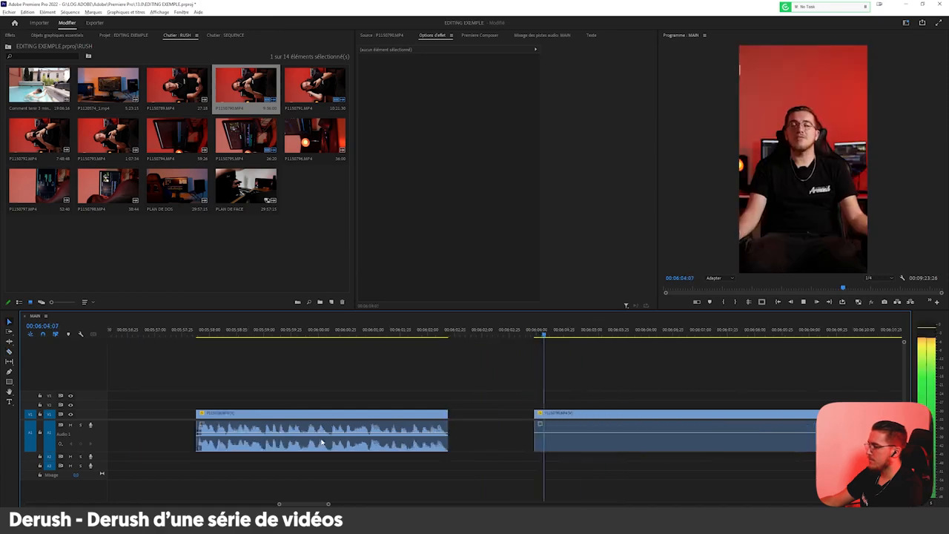
scroll(513, 411, up, 3)
key(c)
click(479, 412)
key(v)
click(452, 417)
key(Delete)
scroll(574, 398, down, 4)
scroll(678, 395, up, 3)
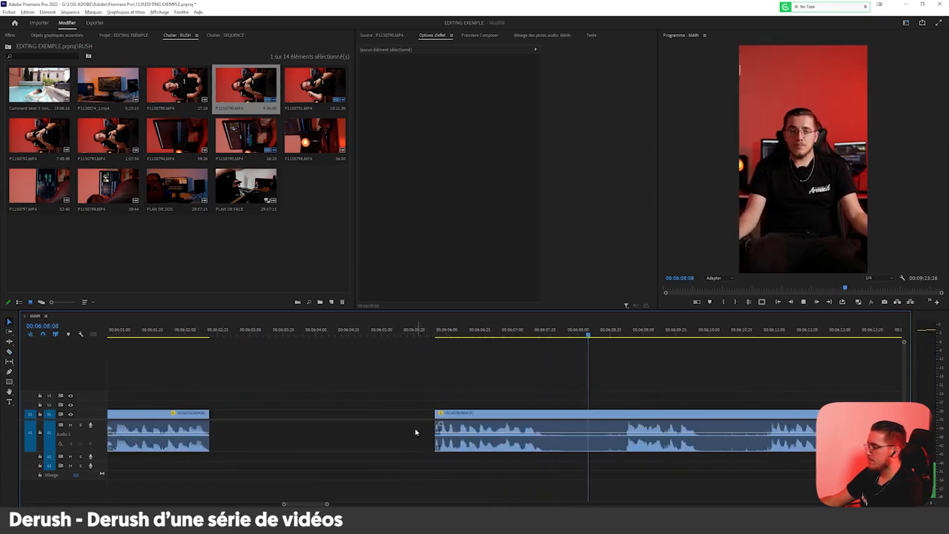
Split the clip at the take starting at about 00:06:13:10 and delete the failed footage ahead of it.
scroll(416, 433, up, 3)
click(335, 426)
click(604, 329)
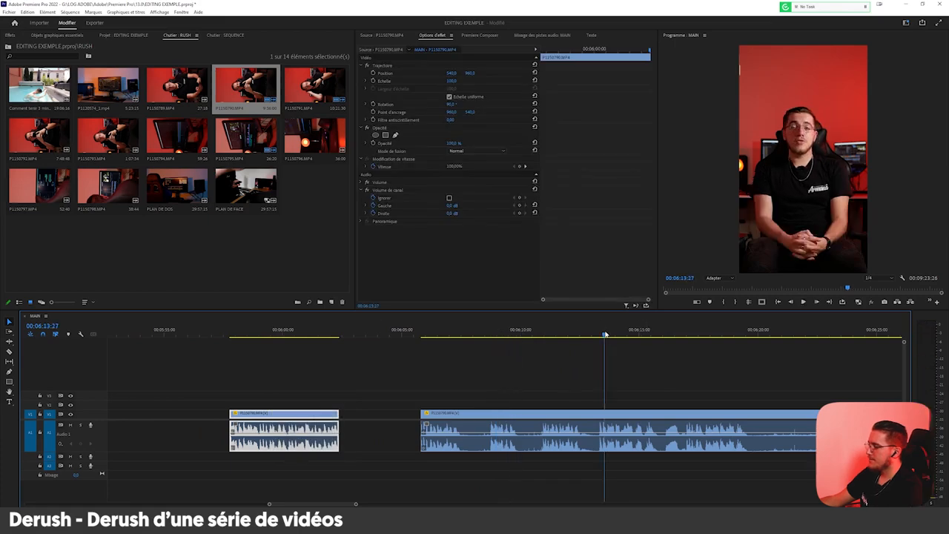
scroll(710, 390, up, 3)
click(472, 331)
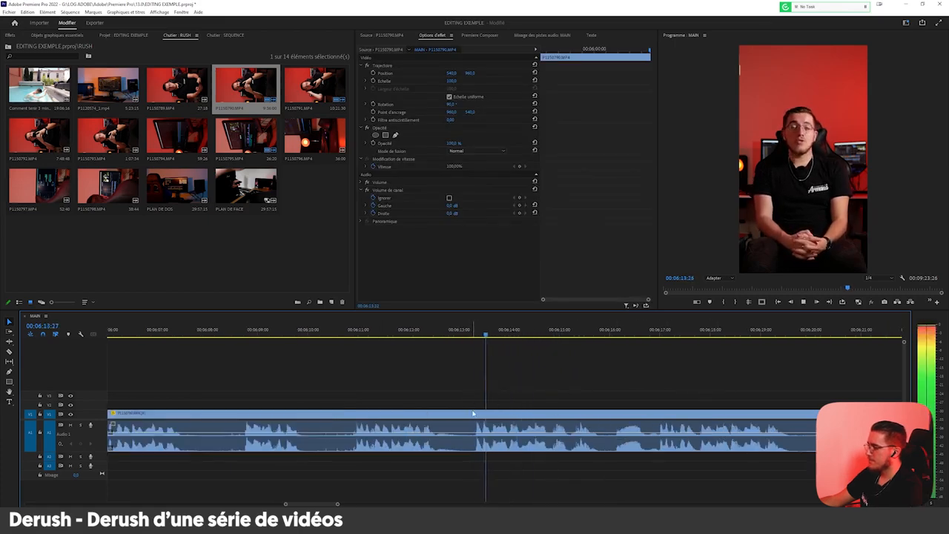
key(Delete)
scroll(519, 411, right, 3)
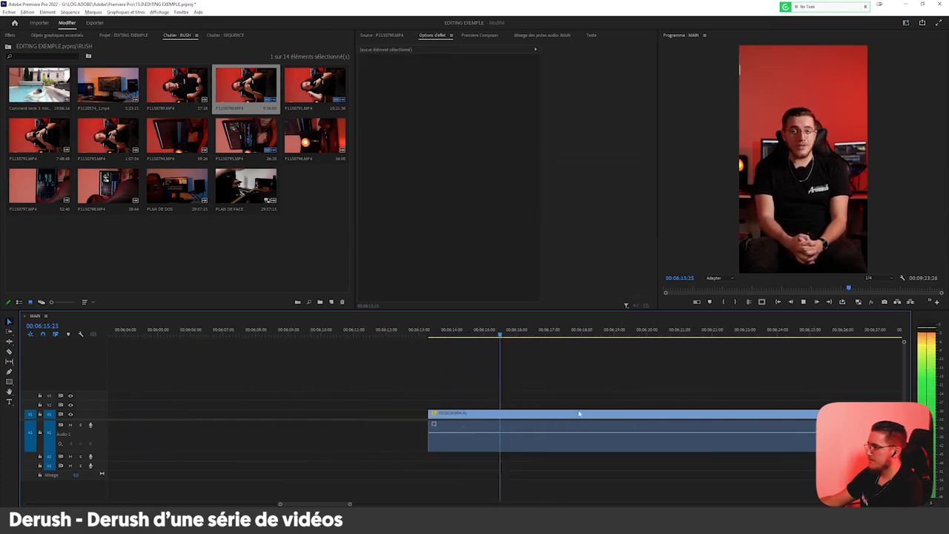
Split the clip at the phrase starting at 00:06:17:00 and delete the footage from about 00:06:13:10 up to the cut.
scroll(539, 415, down, 2)
scroll(524, 417, up, 3)
key(c)
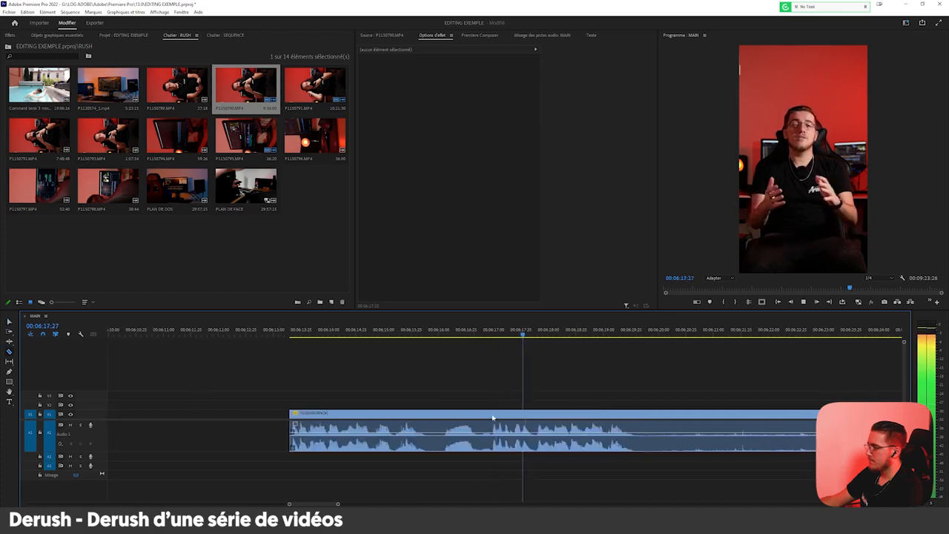
key(v)
click(483, 413)
key(Delete)
Split the clip at the phrase's end near 00:06:19:30, and delete the silence ahead of the phrase starting at about 00:06:21:30.
key(c)
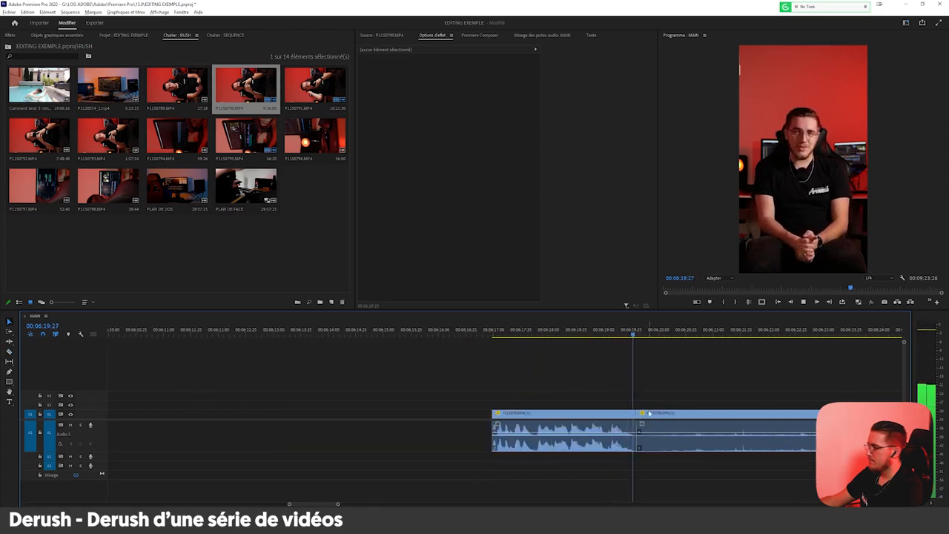
scroll(633, 400, right, 4)
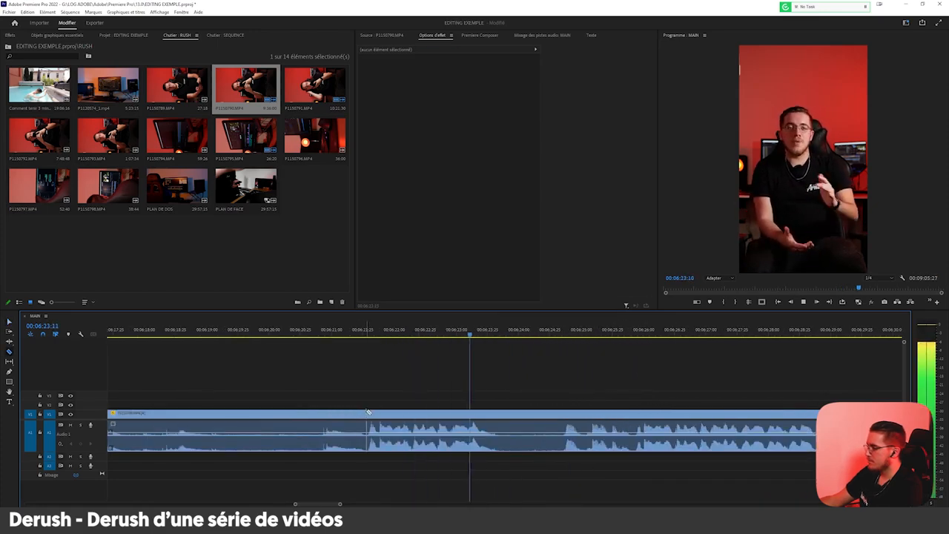
click(368, 412)
key(v)
click(357, 416)
key(Delete)
Split the clip at about 00:06:24:35 and delete the take from about 00:06:21:30 up to the cut.
click(563, 413)
key(v)
click(512, 416)
key(Delete)
Split the clip at the take starting at about 00:06:25:42 and delete the footage ahead of it.
scroll(553, 416, down, 3)
scroll(555, 415, up, 3)
key(c)
click(445, 412)
key(v)
click(418, 415)
key(Delete)
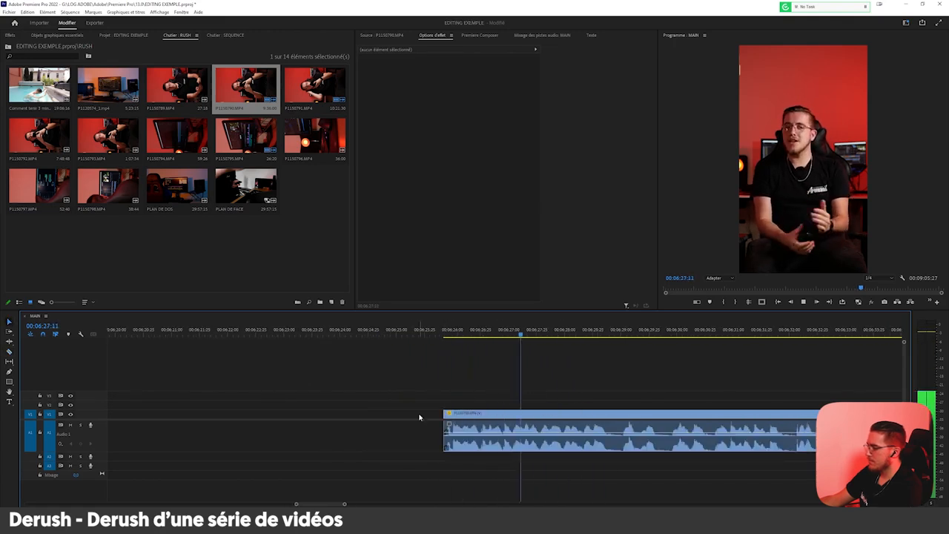
Cut out the short pause between about 00:06:28:37 and 00:06:29:00.
scroll(416, 403, down, 3)
scroll(315, 415, up, 3)
scroll(331, 415, up, 1)
key(c)
click(328, 413)
key(v)
drag(330, 416, 386, 416)
Cut out the short pause between about 00:06:29:30 and 00:06:29:45, and split the clip at the phrase's end near 00:06:32:45.
key(c)
click(377, 412)
key(v)
click(545, 416)
key(v)
scroll(424, 443, down, 3)
scroll(429, 400, up, 3)
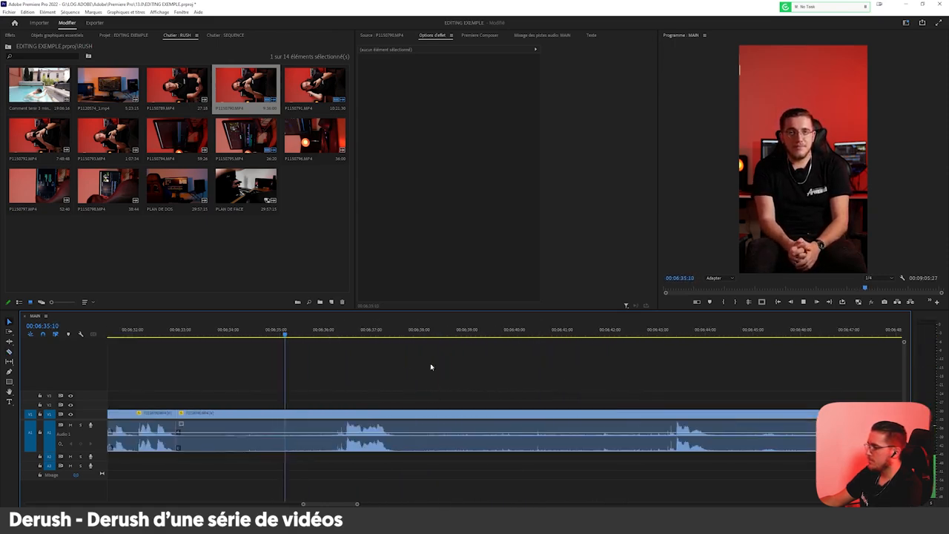
Split the clip at the phrase starting at about 00:06:36:22 and delete the silence from about 00:06:32:45 up to the cut.
scroll(341, 367, up, 1)
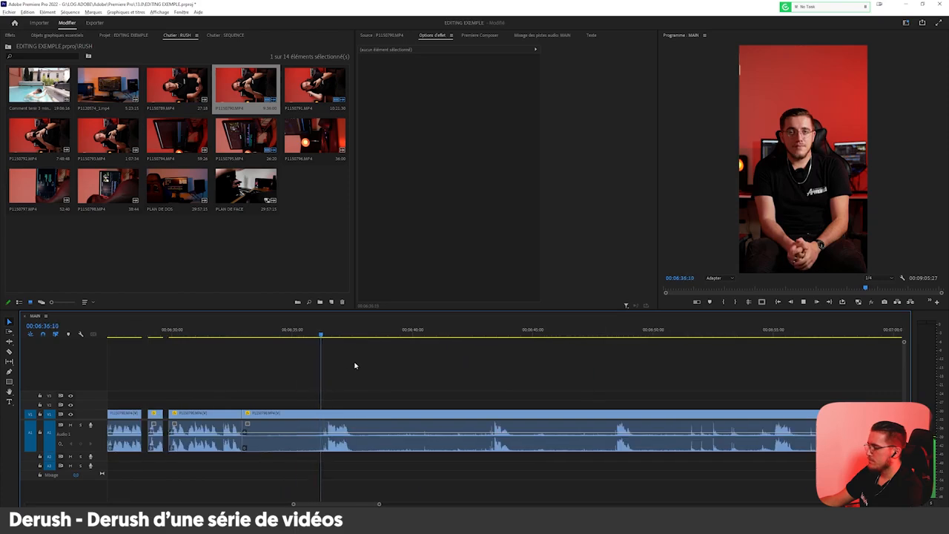
click(320, 414)
key(Delete)
key(c)
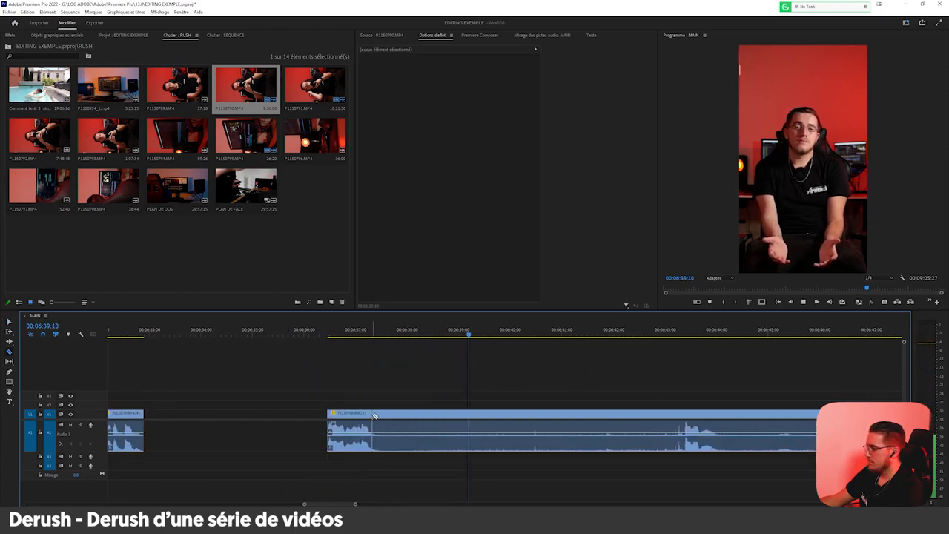
key(v)
scroll(356, 423, down, 3)
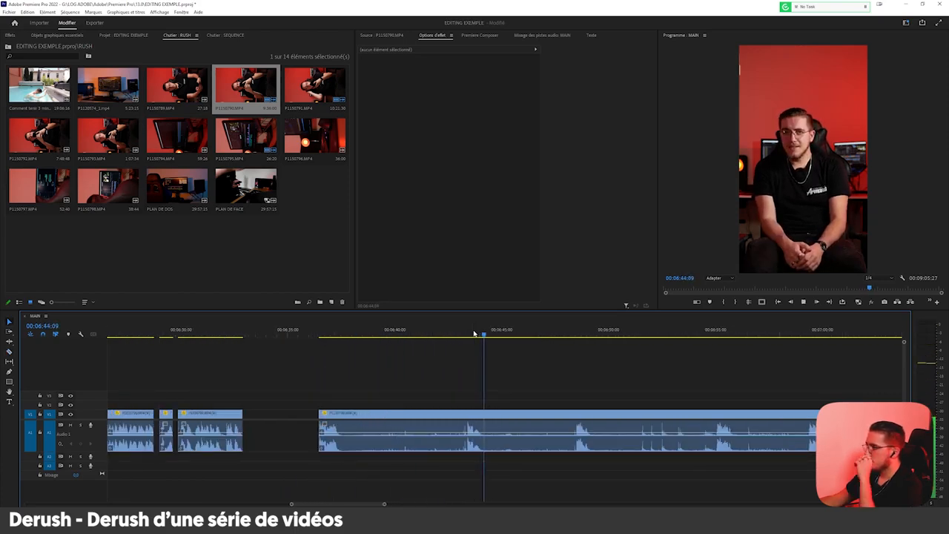
Split the clip at the phrase starting at about 00:06:43:20 and delete the footage from about 00:06:36:22 up to the cut.
scroll(463, 400, up, 3)
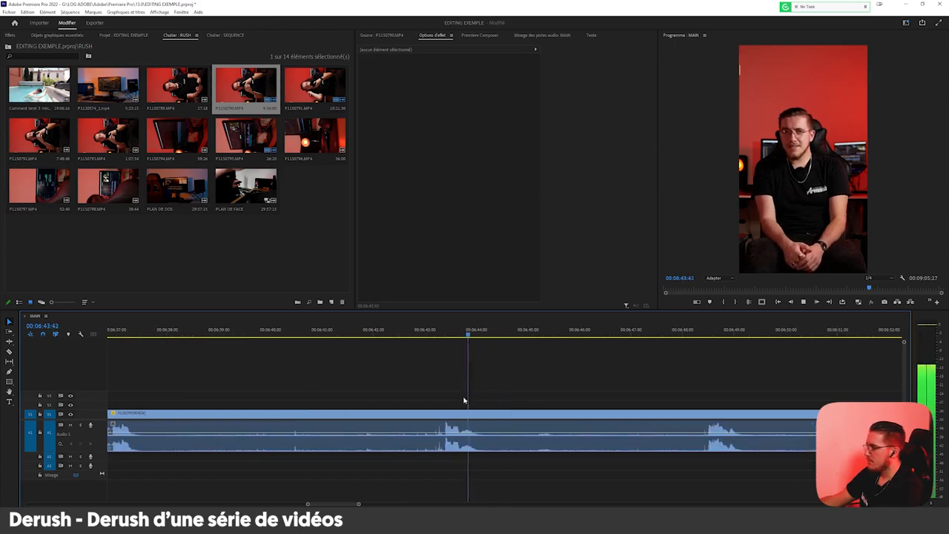
click(444, 413)
key(Delete)
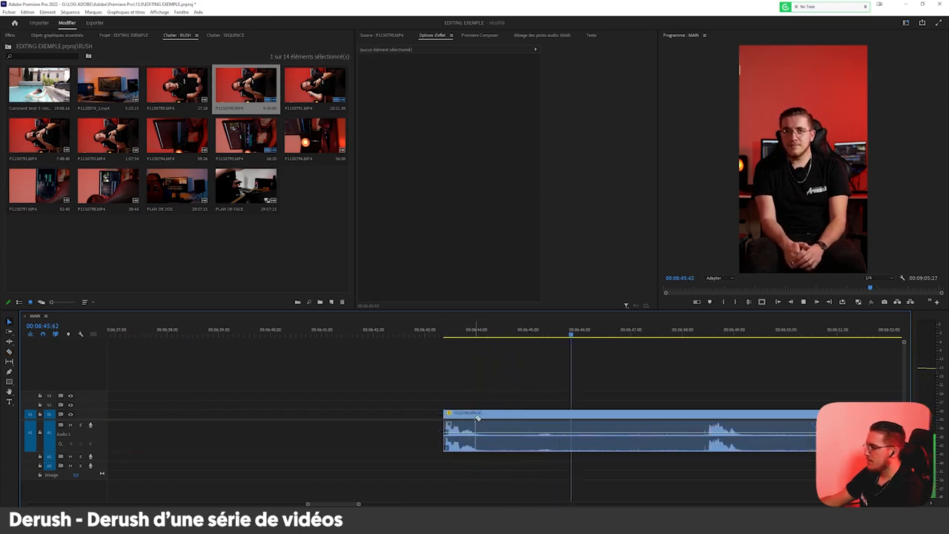
Cut out the silence between about 00:06:44:05 and 00:06:48:25 and close the gap so both phrases adjoin.
scroll(403, 436, down, 3)
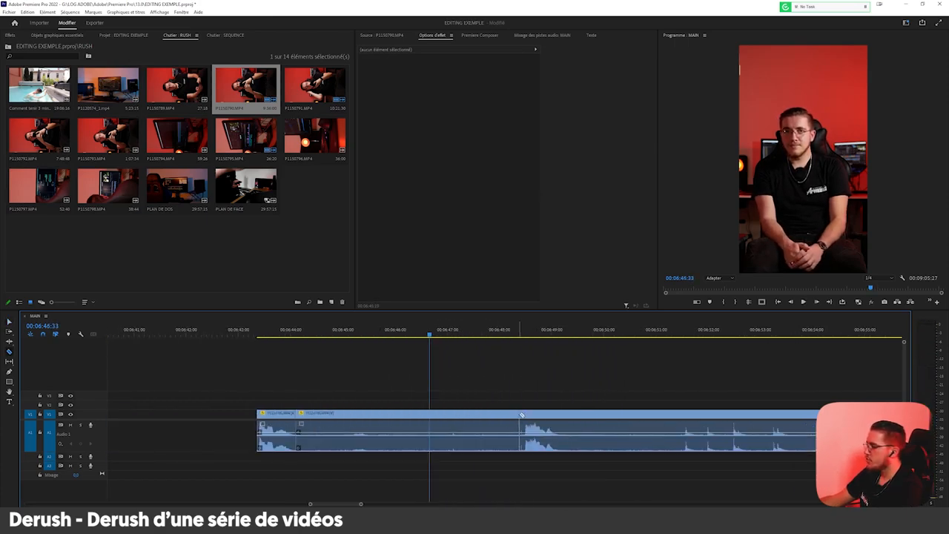
click(526, 415)
key(v)
click(509, 417)
key(Delete)
click(509, 417)
key(Delete)
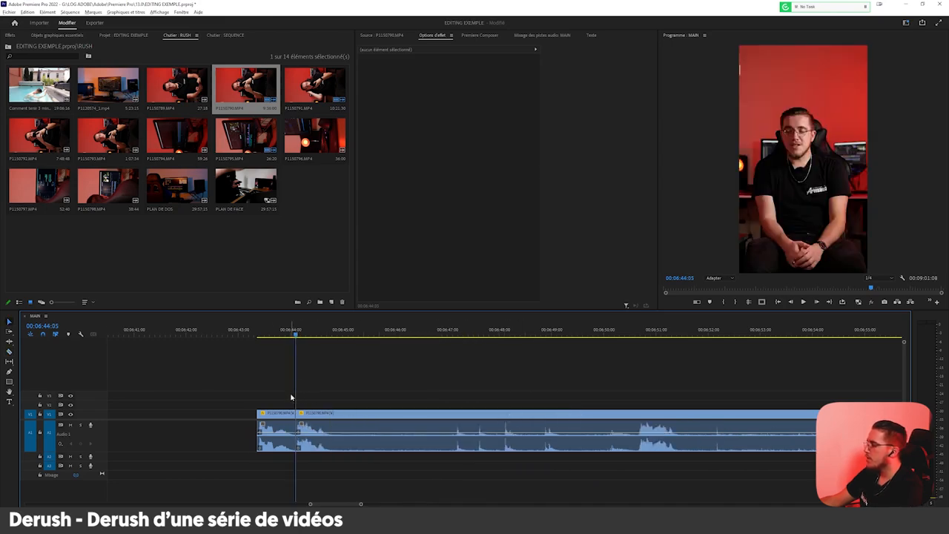
Tighten the junction of the two phrases near 00:06:44:05 by trimming and closing the gap, and play back the join.
scroll(286, 409, up, 4)
drag(319, 416, 307, 416)
right_click(317, 416)
click(328, 421)
click(196, 334)
key(space)
scroll(311, 411, down, 3)
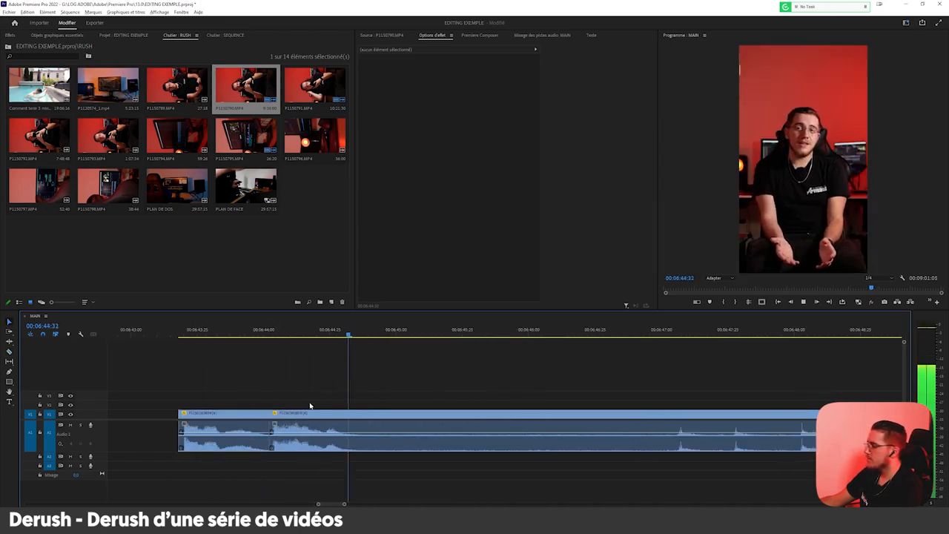
Cut out the silence between about 00:06:44:33 and the phrase starting at about 00:06:50:30.
scroll(345, 418, down, 3)
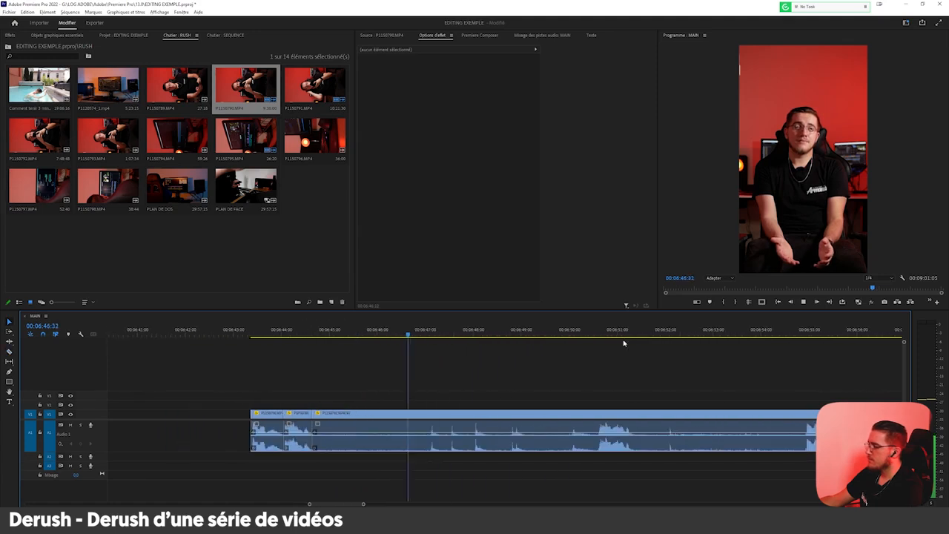
scroll(631, 375, up, 3)
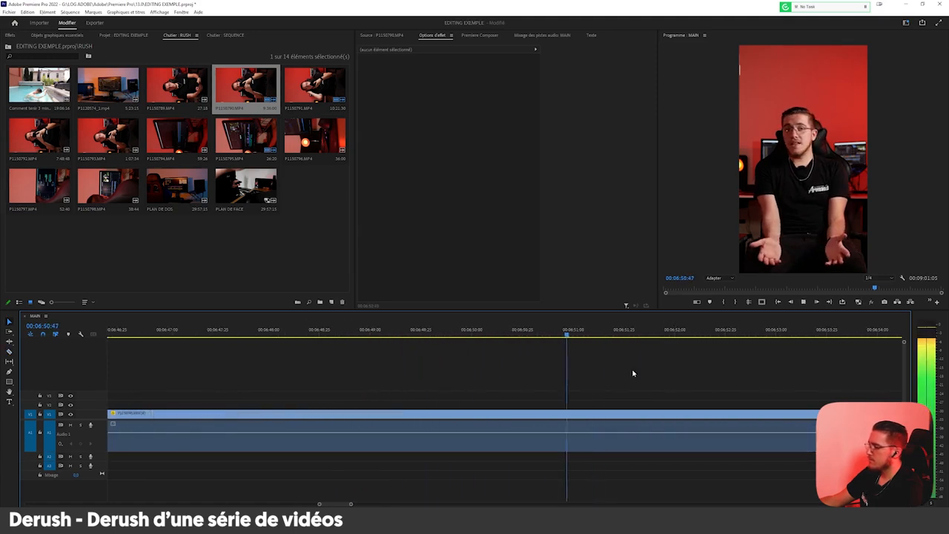
click(534, 412)
key(v)
click(516, 419)
key(Delete)
Cut out the silence between about 00:06:51:17 and the phrase starting at about 00:06:54:48.
scroll(381, 443, down, 4)
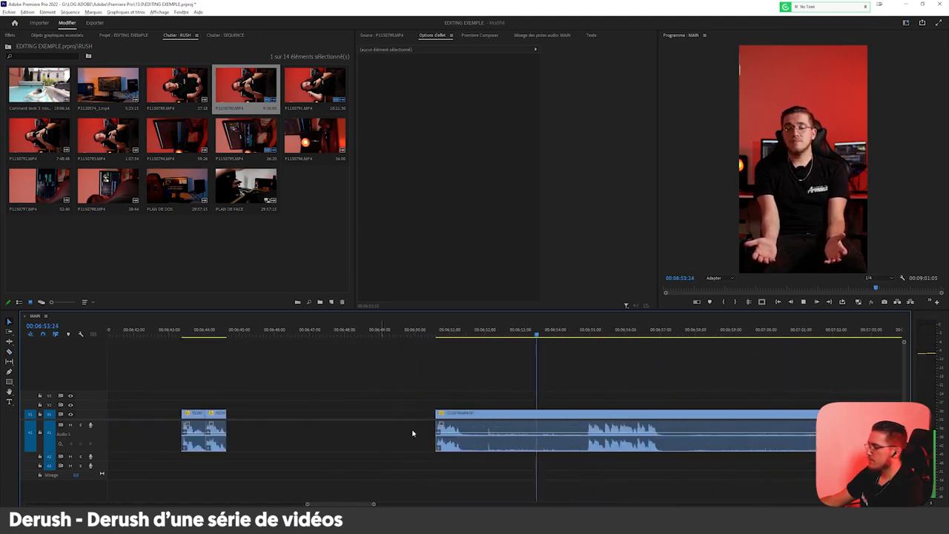
scroll(454, 430, up, 3)
scroll(369, 462, down, 4)
scroll(568, 426, up, 3)
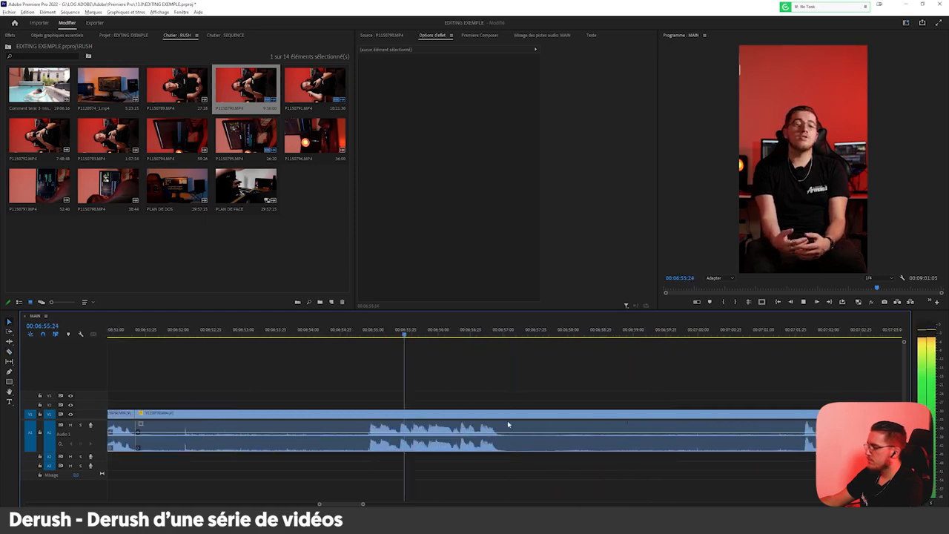
click(368, 414)
key(v)
click(359, 414)
key(Delete)
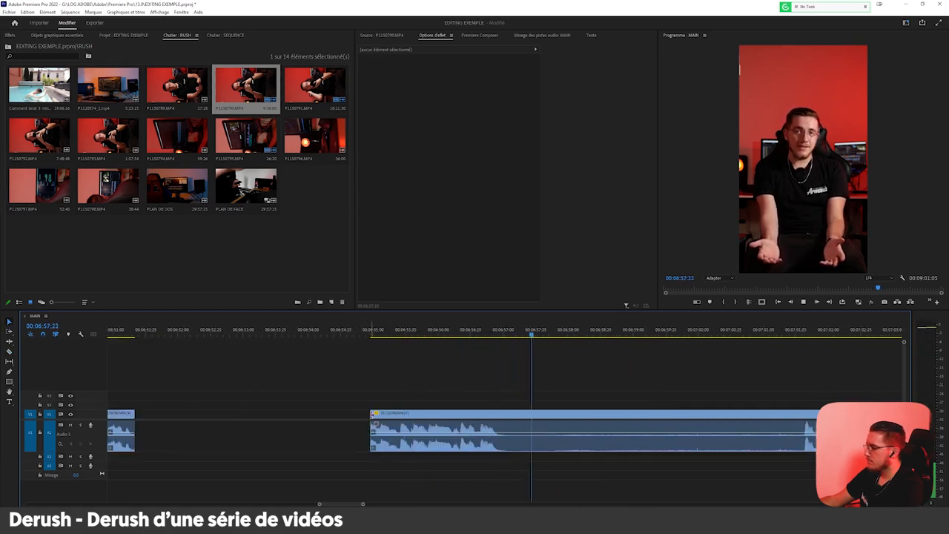
Split the clip at the end of the phrase near 00:06:57:00.
click(501, 412)
key(v)
scroll(402, 455, down, 4)
scroll(558, 356, up, 3)
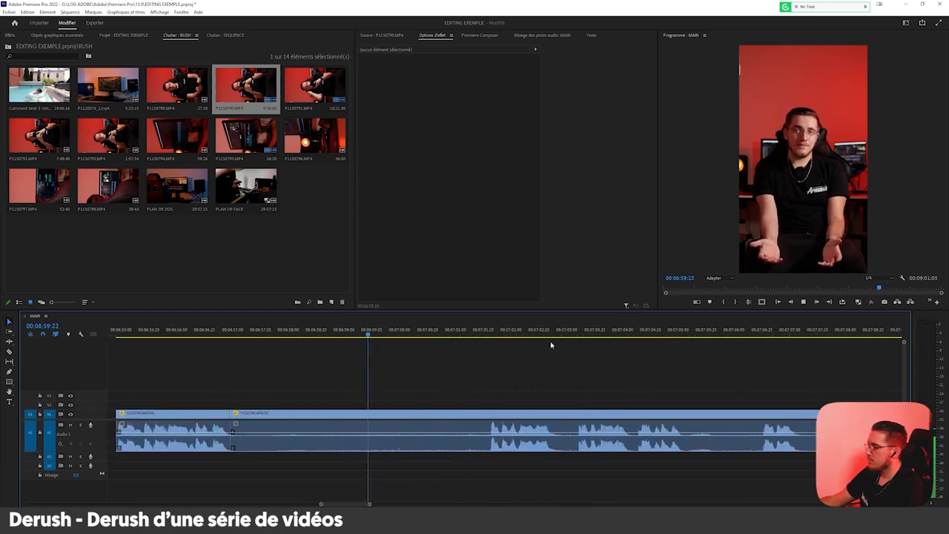
Split the clip at the phrase starting at about 00:07:01:28 and delete the silence from about 00:06:57:00 up to the cut.
click(488, 331)
key(c)
click(490, 413)
key(v)
click(476, 417)
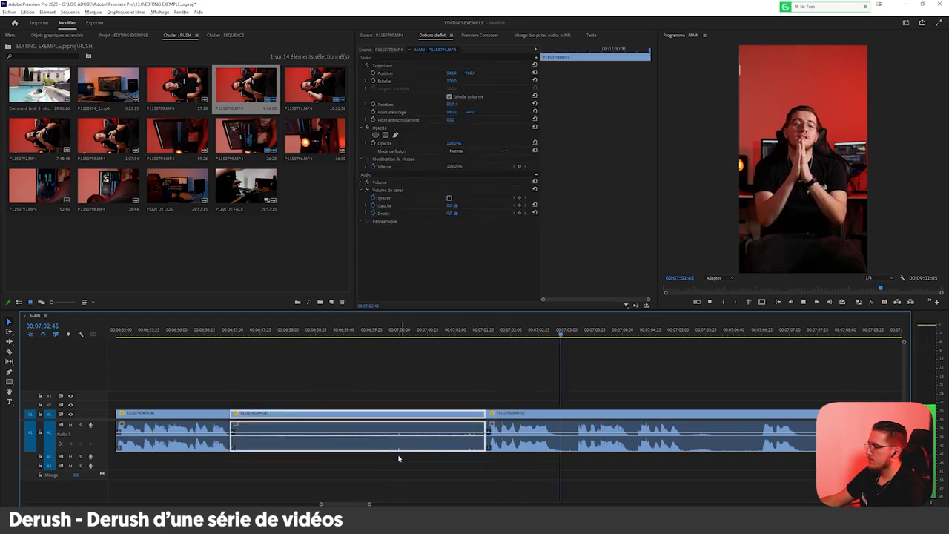
scroll(403, 457, down, 4)
scroll(491, 420, up, 2)
scroll(492, 420, up, 2)
key(Delete)
Cut out the short pause between about 00:07:02:37 and 00:07:03:07.
drag(433, 413, 455, 414)
scroll(460, 438, down, 3)
scroll(567, 398, up, 3)
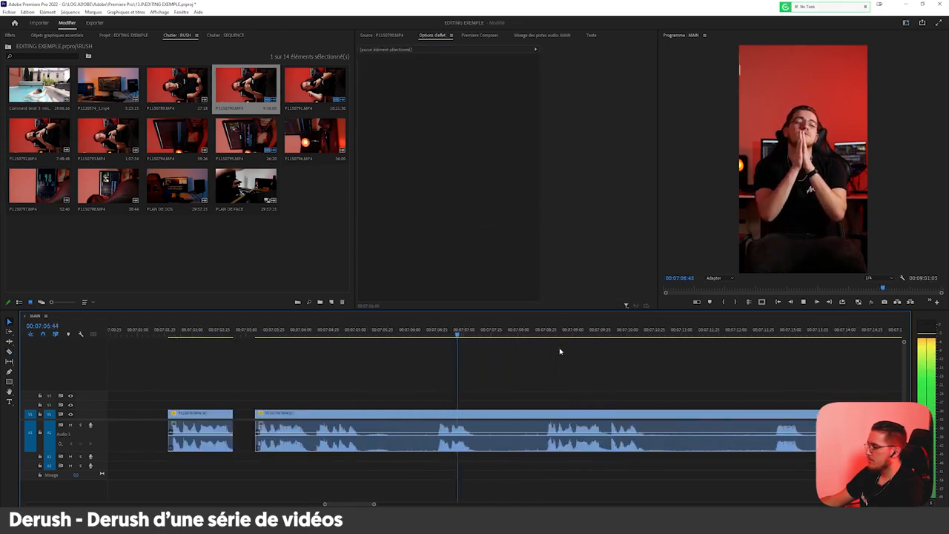
Split the clip at the take starting at about 00:07:08:25 and delete both pieces of the take ahead of it.
click(548, 411)
key(v)
drag(420, 375, 209, 440)
key(Delete)
scroll(209, 440, down, 3)
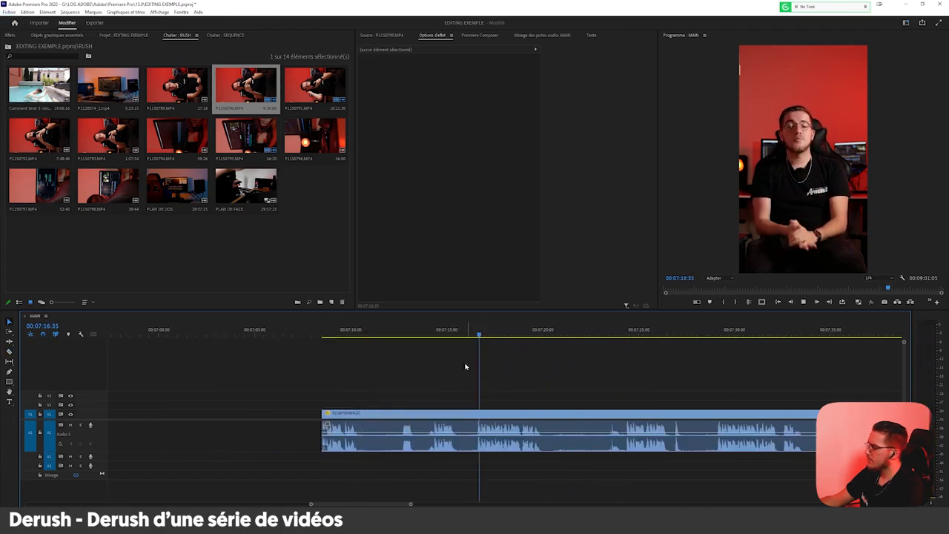
Split the clip at the take starting at about 00:07:16:30 and delete the footage from about 00:07:08:25 up to the cut.
scroll(422, 319, down, 2)
scroll(443, 388, up, 5)
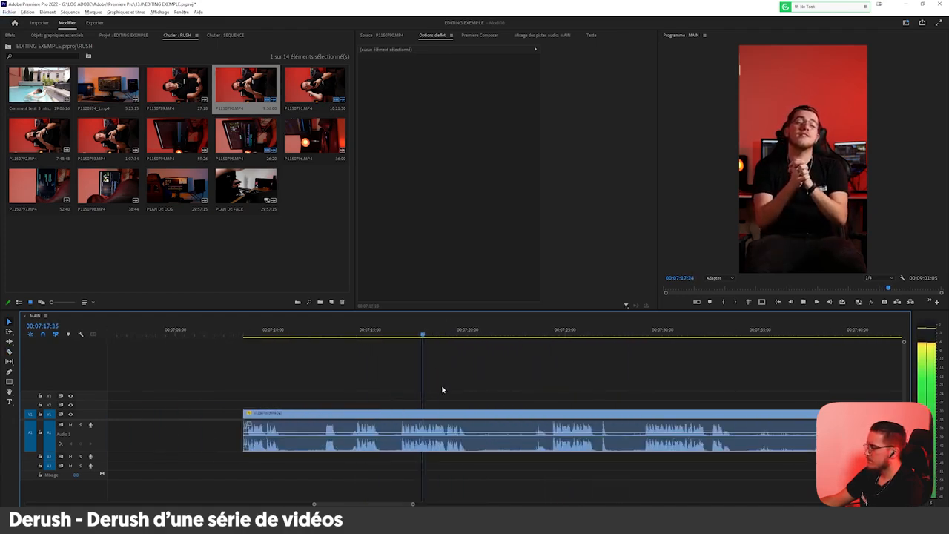
click(384, 412)
key(v)
click(361, 415)
key(Delete)
Split the clip at about 00:07:19:42 and at the take starting near 00:07:29:00, and delete the footage between the cuts.
key(c)
click(521, 411)
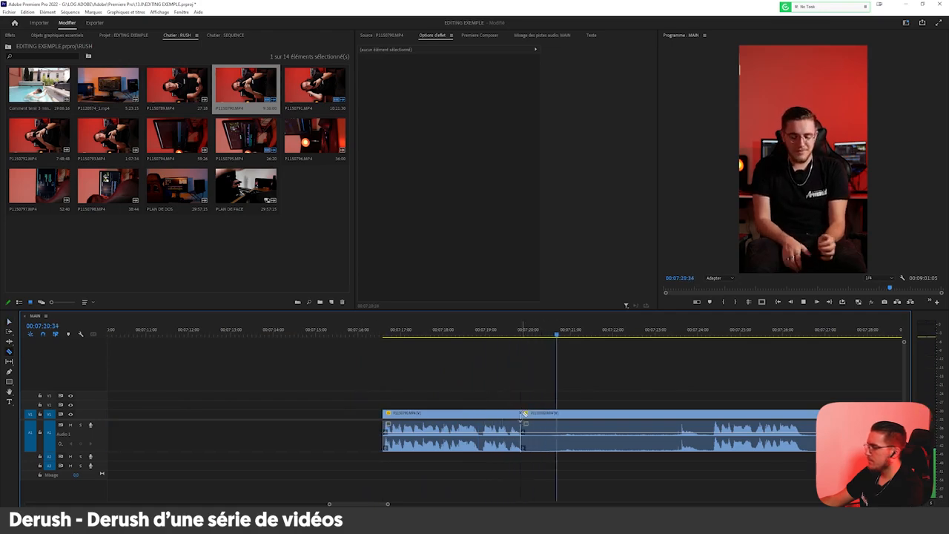
scroll(501, 424, down, 4)
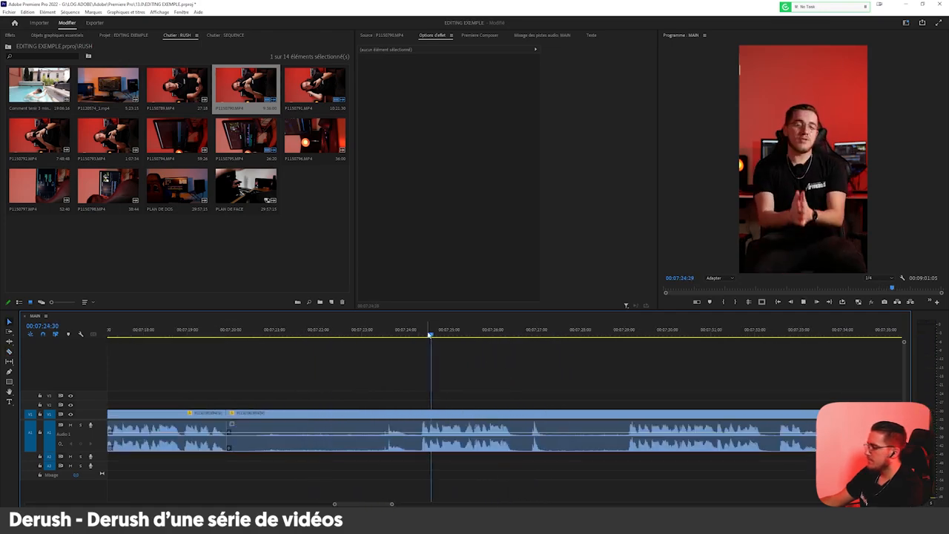
scroll(427, 406, up, 1)
scroll(464, 391, down, 1)
click(624, 334)
key(c)
click(642, 412)
key(v)
click(605, 417)
key(Delete)
Delete the isolated take between about 00:07:16:30 and 00:07:19:42.
scroll(593, 413, down, 4)
drag(398, 392, 494, 451)
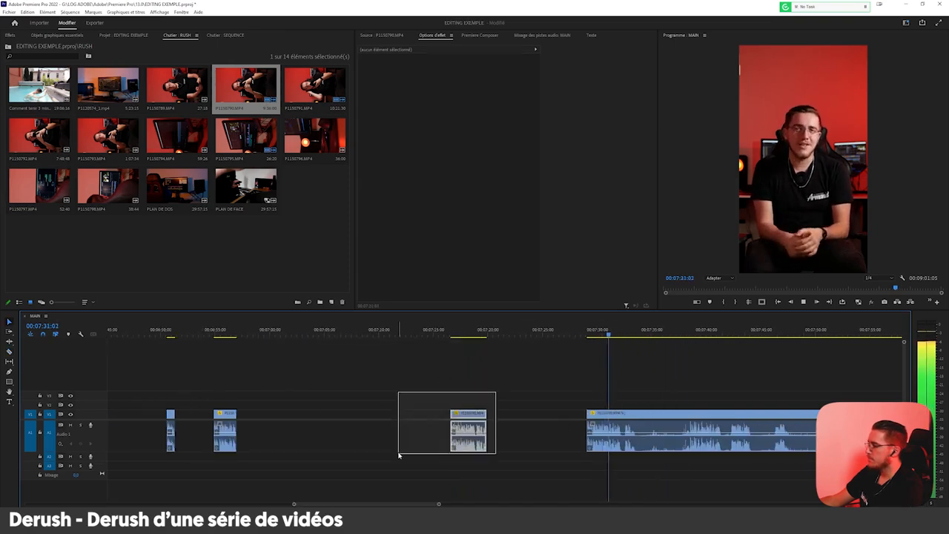
key(Delete)
Cut out the short pause between about 00:07:32:10 and 00:07:32:27, and split the clip at the next phrase's end shortly after 00:07:33.
scroll(532, 418, up, 5)
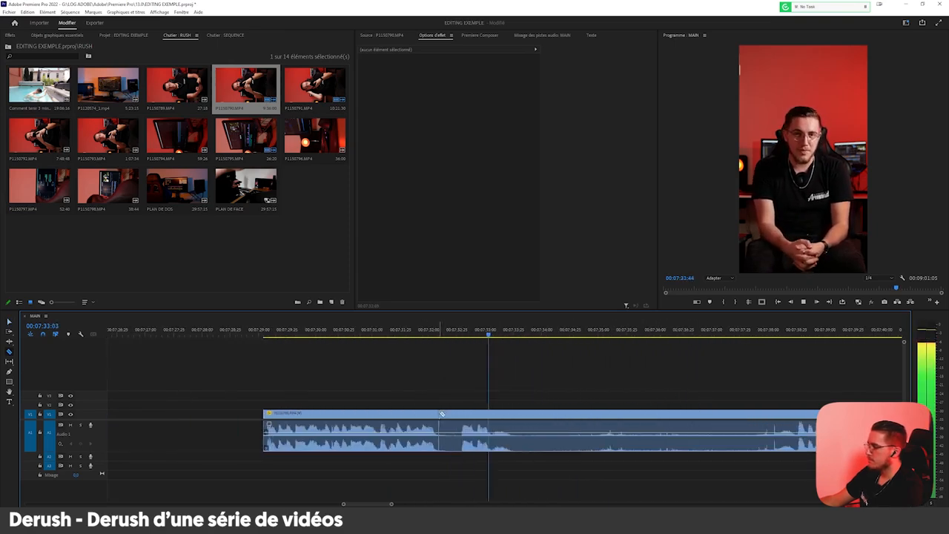
key(c)
click(443, 419)
drag(460, 413, 459, 414)
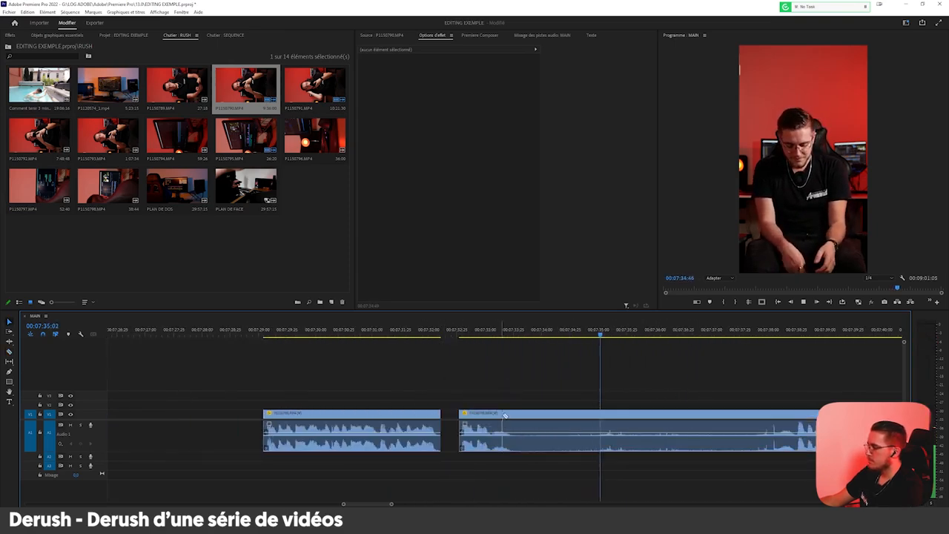
scroll(655, 382, down, 5)
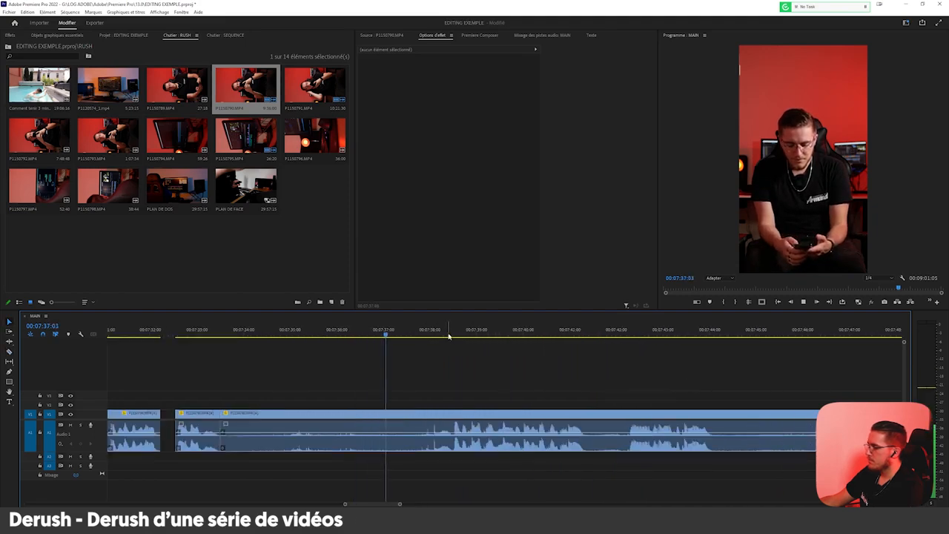
Split the clip at the take starting shortly after 00:07:38 and delete the silence between about 00:07:33:30 and the cut.
key(c)
click(451, 415)
key(v)
click(427, 417)
key(Delete)
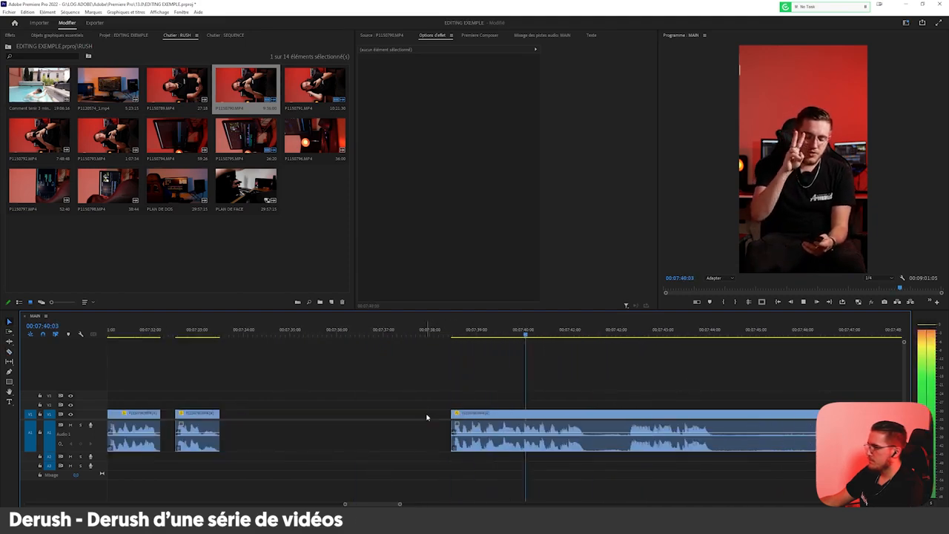
Move the remaining uncut footage about 45 seconds later in MAIN to separate it from the kept takes.
scroll(450, 413, down, 5)
scroll(455, 412, down, 3)
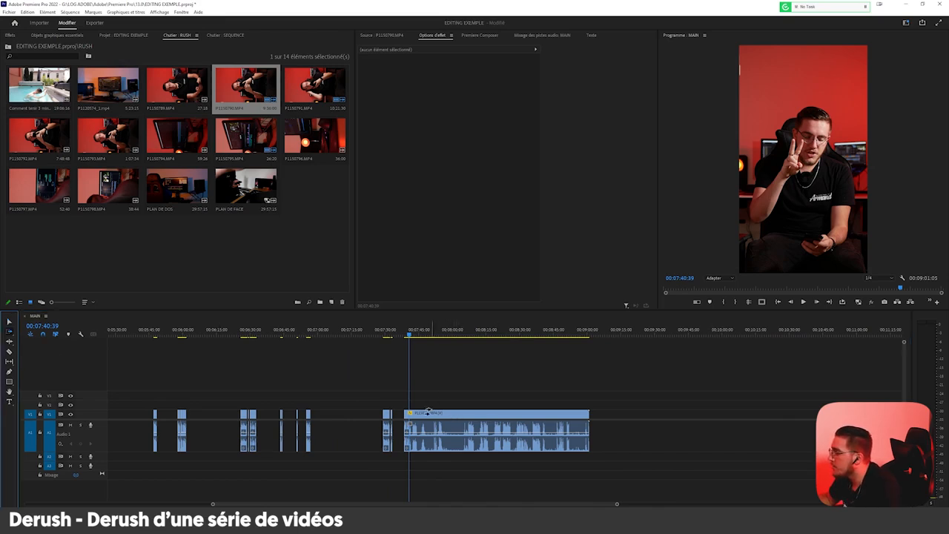
drag(428, 412, 613, 412)
Create a subsequence from all the kept takes in MAIN, leaving out the uncut footage at the end.
key(minus)
key(minus)
right_click(222, 417)
click(227, 422)
drag(394, 394, 95, 432)
drag(384, 379, 120, 418)
right_click(128, 416)
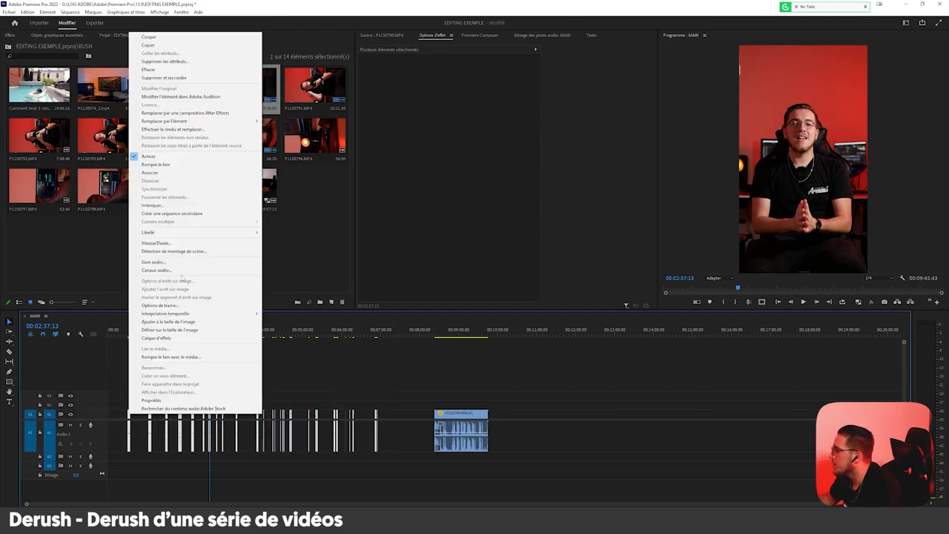
click(192, 214)
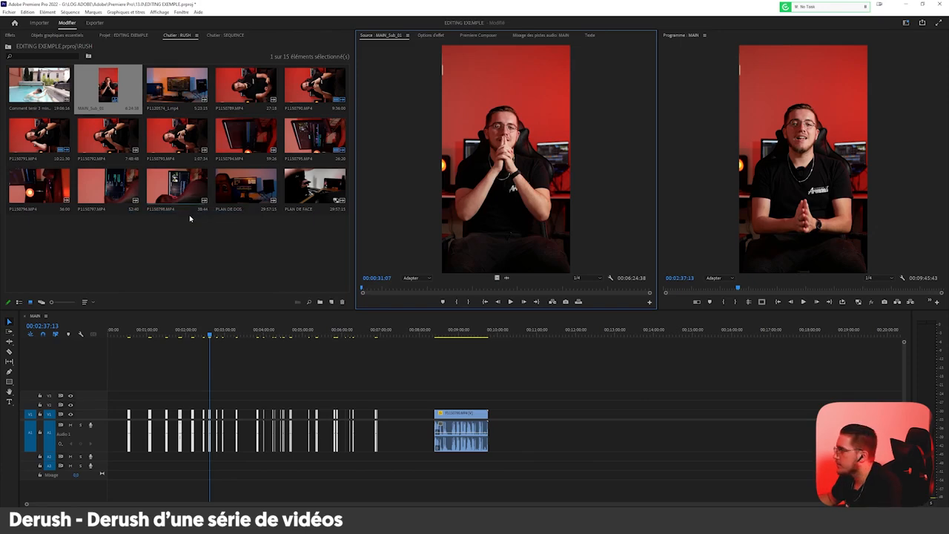
Move the new subsequence from the RUSH bin to the SEQUENCE bin and rename it "PUB productivité 1".
click(175, 53)
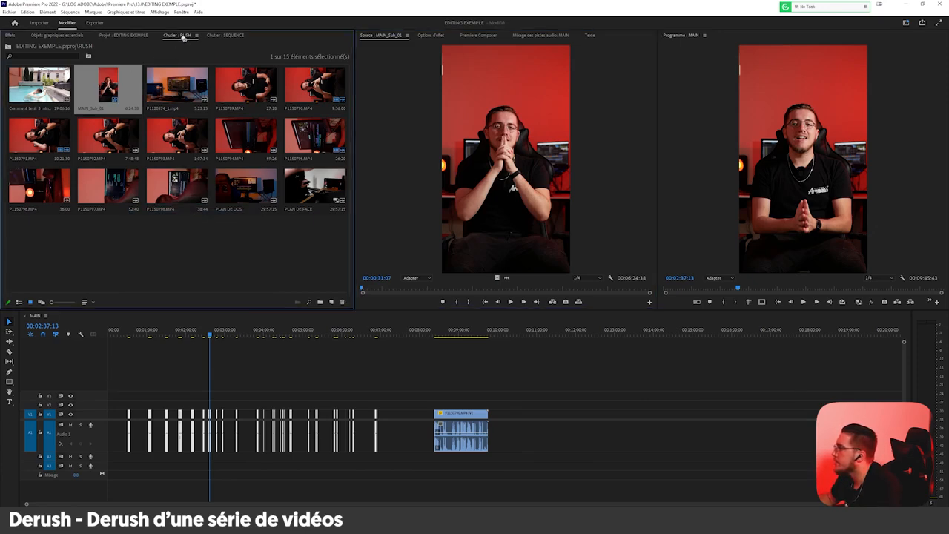
click(225, 35)
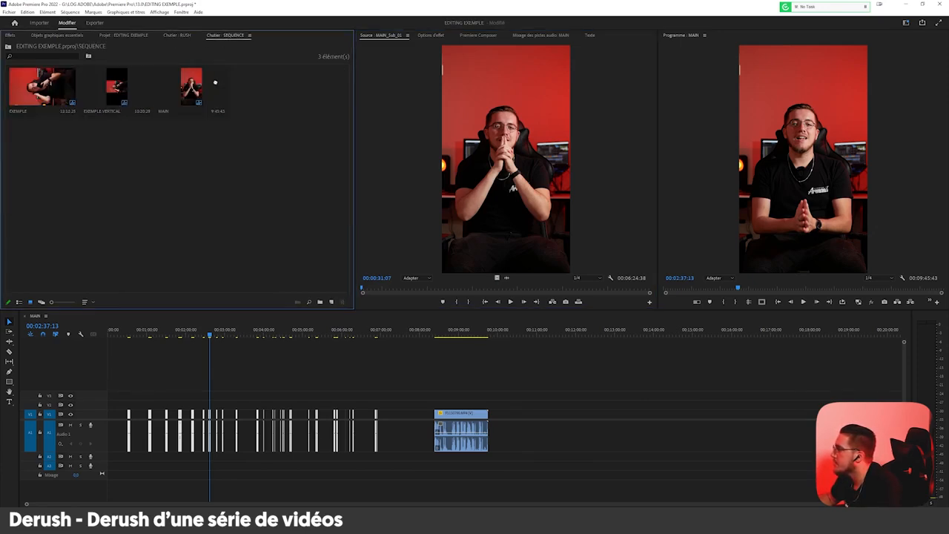
right_click(246, 109)
click(275, 238)
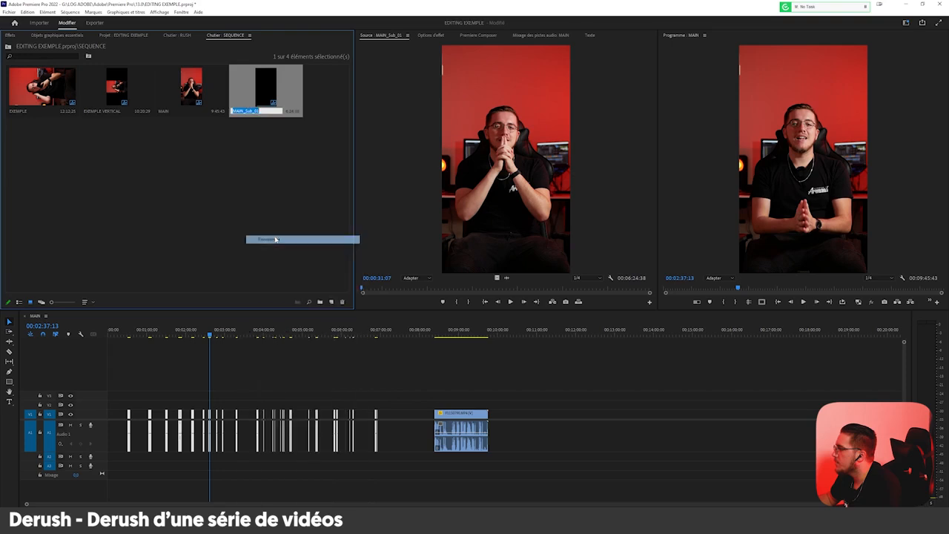
key(Caps_Lock)
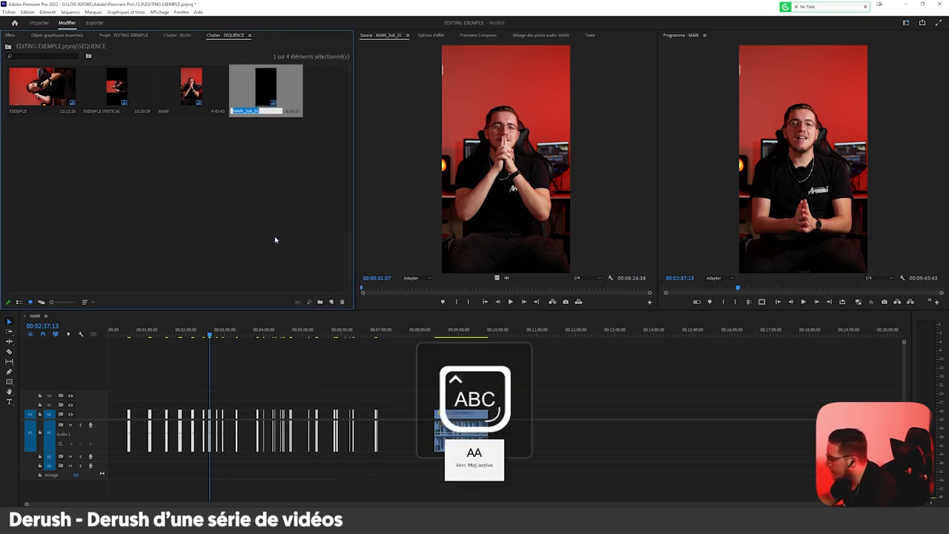
text(PUB)
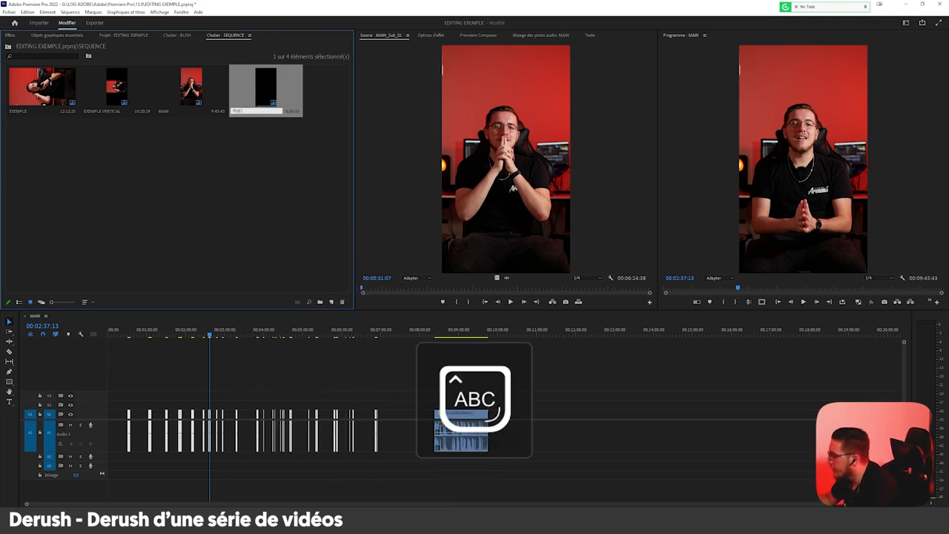
key(Caps_Lock)
text(sroductio)
text(ité)
key(Caps_Lock)
text(1)
key(Caps_Lock)
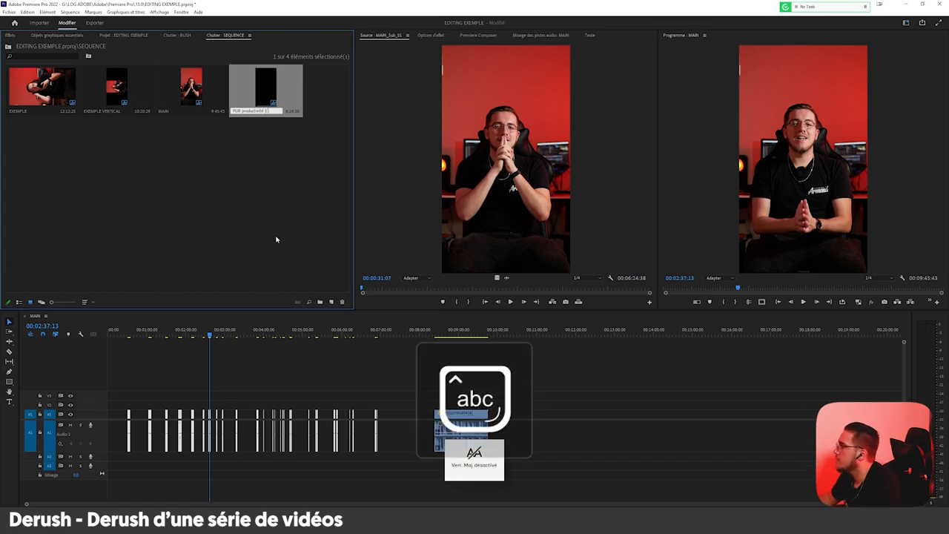
click(277, 239)
Open the PUB productivité 1 sequence and close all the gaps between its clips.
double_click(268, 96)
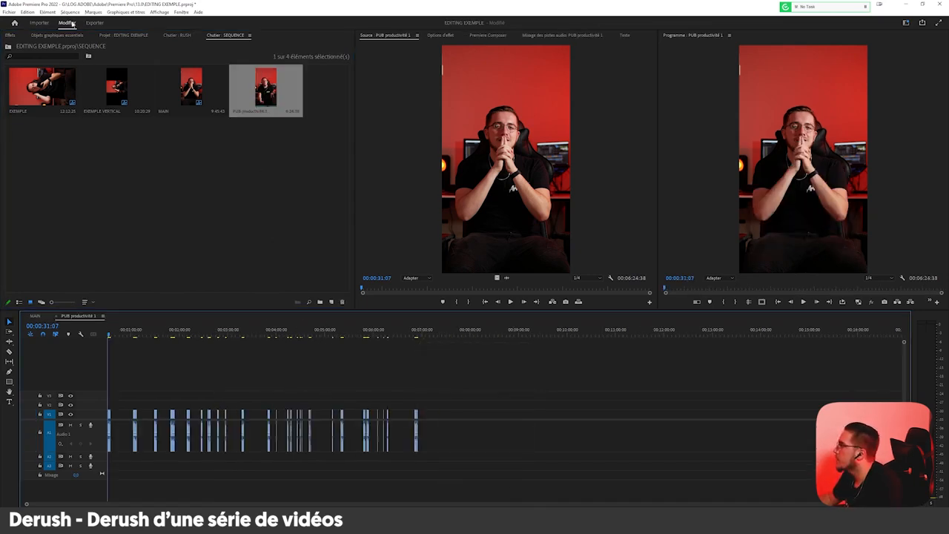
click(70, 12)
click(111, 201)
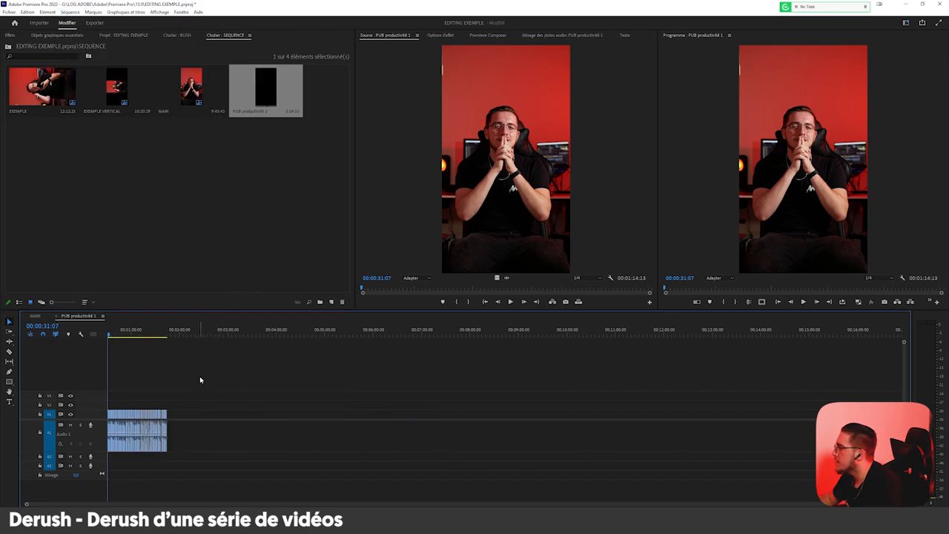
key(=)
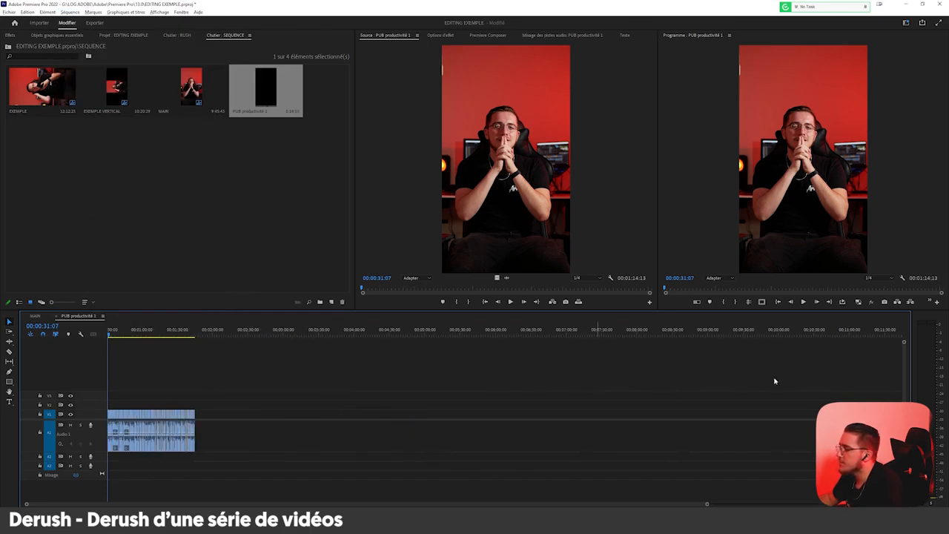
drag(44, 320, 419, 376)
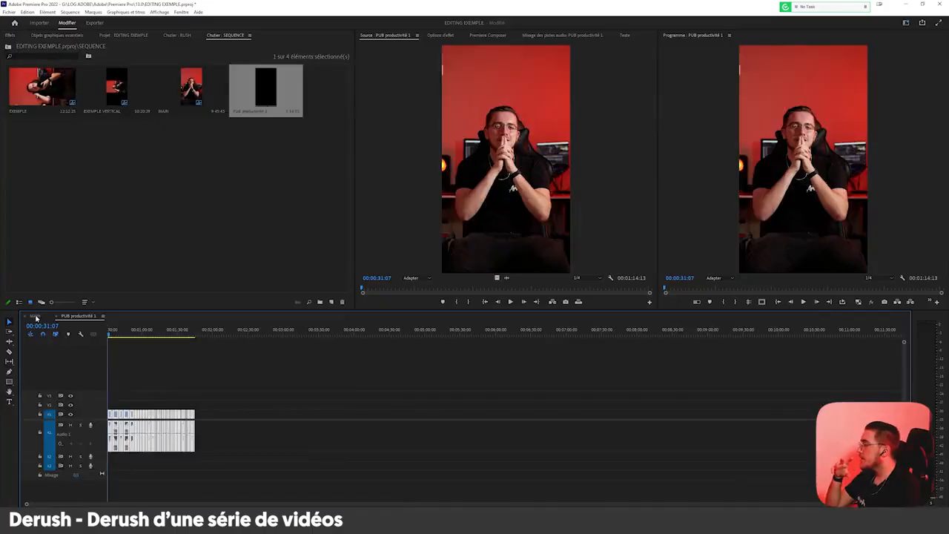
Compare PUB productivité 1 with MAIN, and go to about 00:08:49:04 in MAIN's remaining uncut footage.
click(35, 317)
click(69, 319)
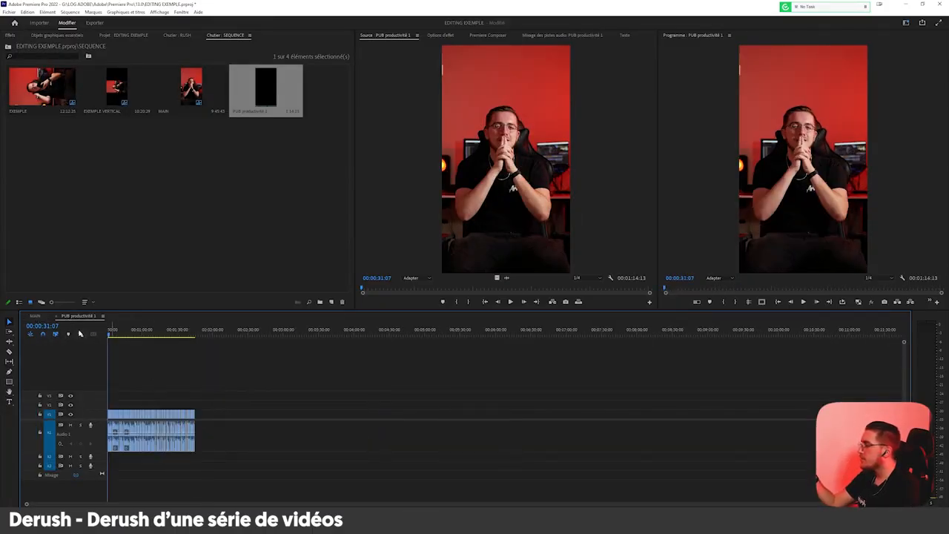
click(35, 316)
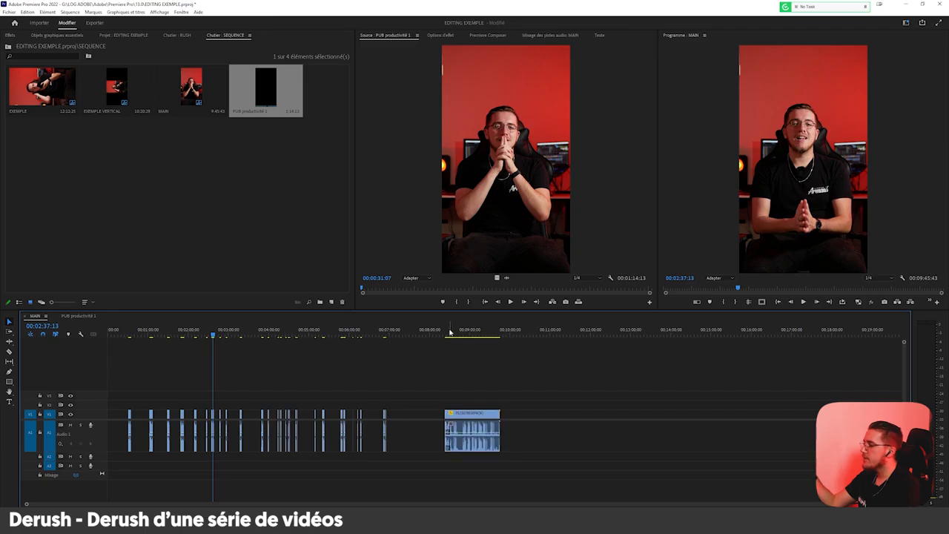
drag(452, 333, 639, 334)
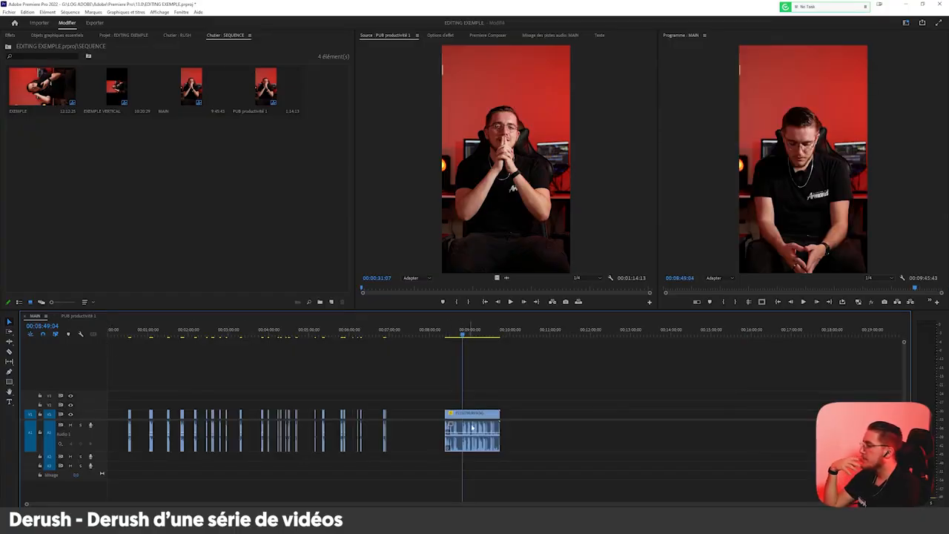
Apply a Lumetri Color effect to the uncut clip at the end of MAIN and set its contrast to 149.
click(11, 36)
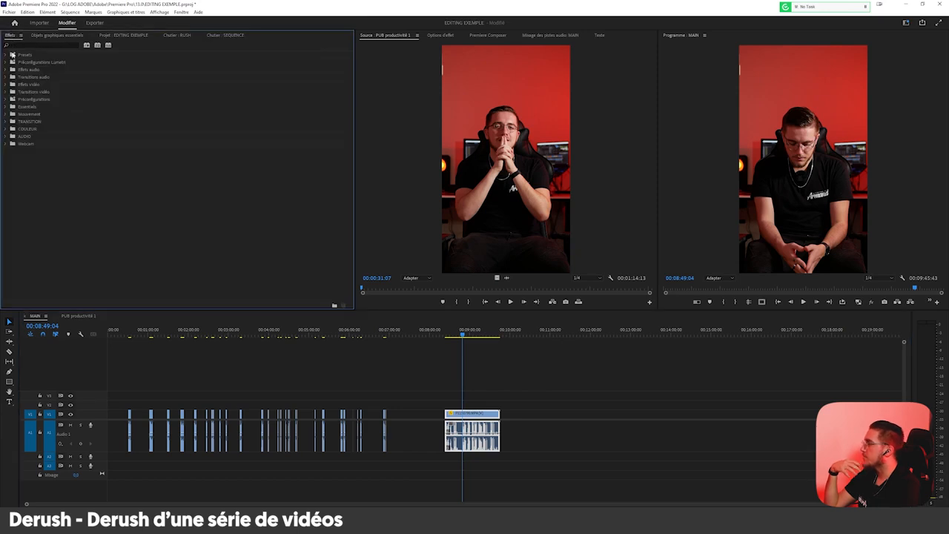
click(6, 107)
double_click(13, 129)
click(6, 107)
click(452, 35)
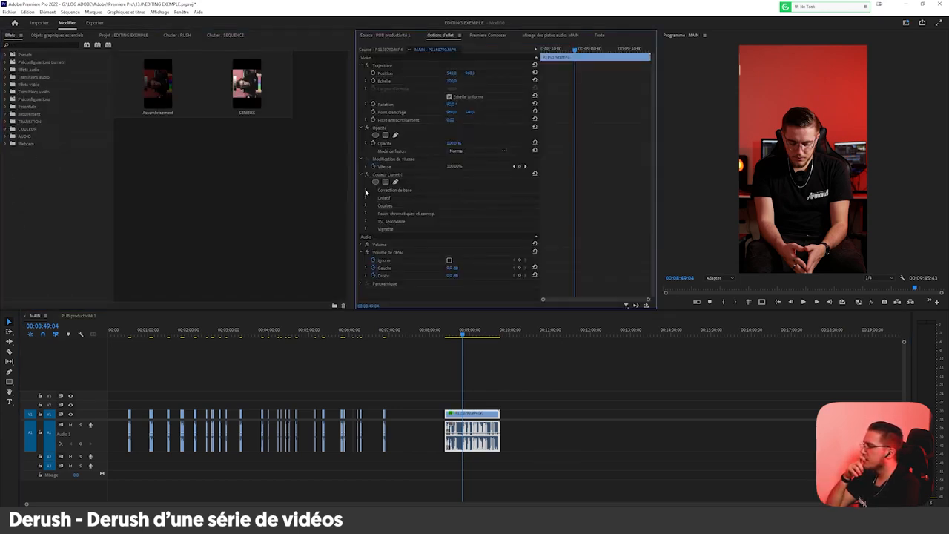
scroll(392, 217, down, 3)
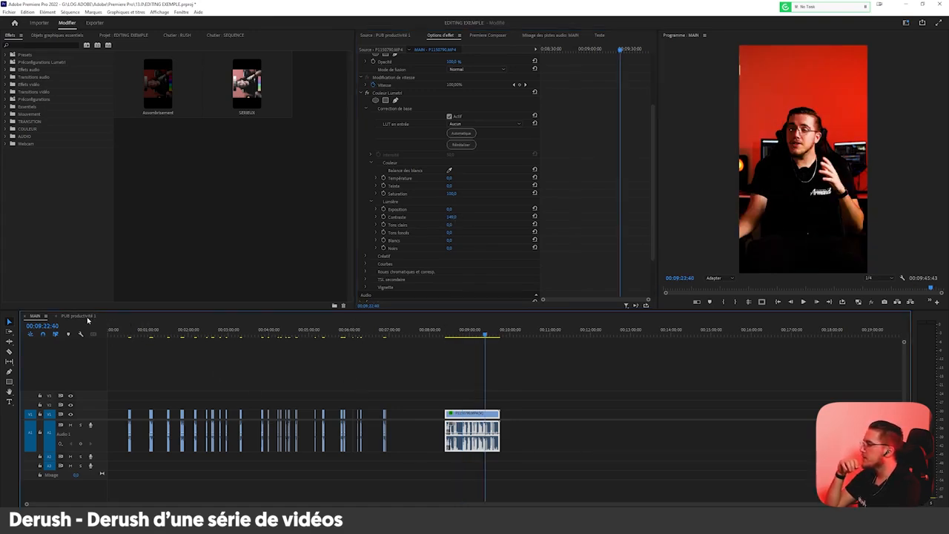
Open the PUB productivité 1 sequence and select all of its clips.
click(77, 315)
drag(290, 371, 73, 440)
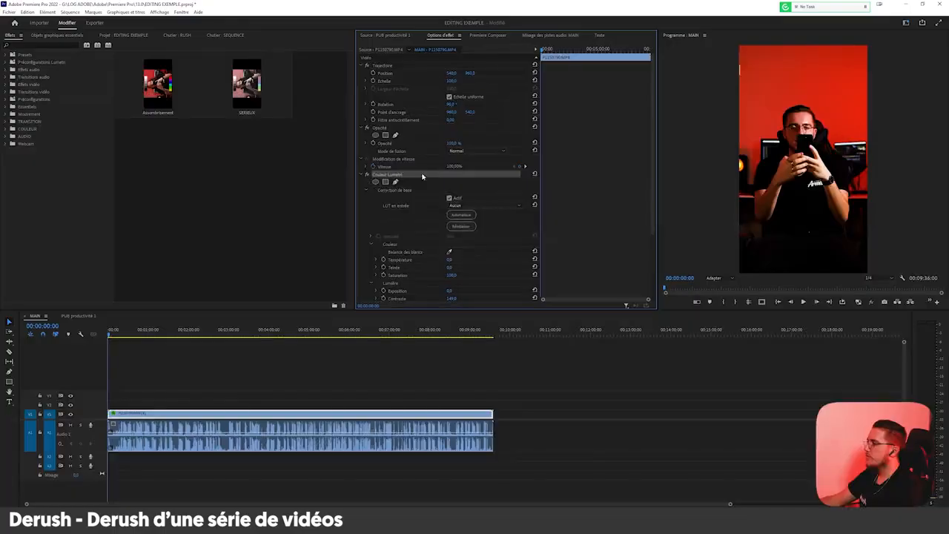
Remove the Lumetri Color effect from the full-length clip in MAIN and select the clip's audio.
click(178, 425)
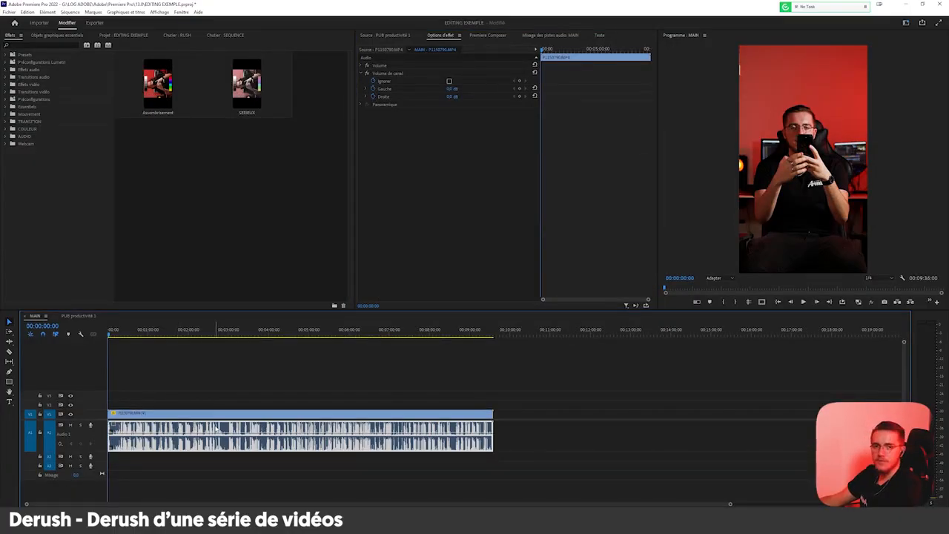